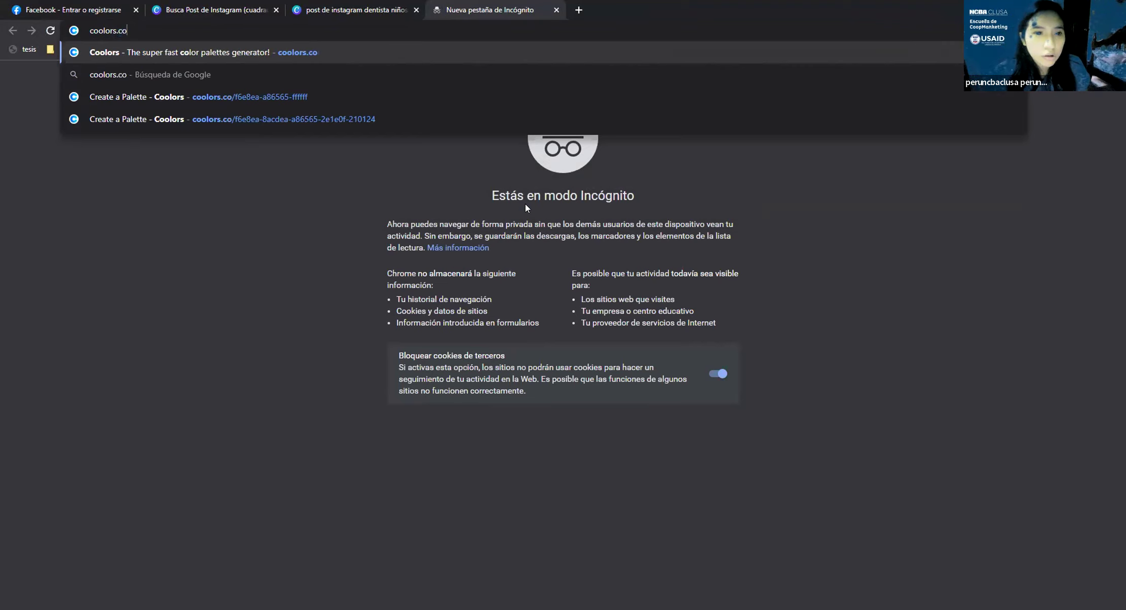
# Open coolors.co, accept all cookies and start the color palette generator
pyautogui.click(263, 32)
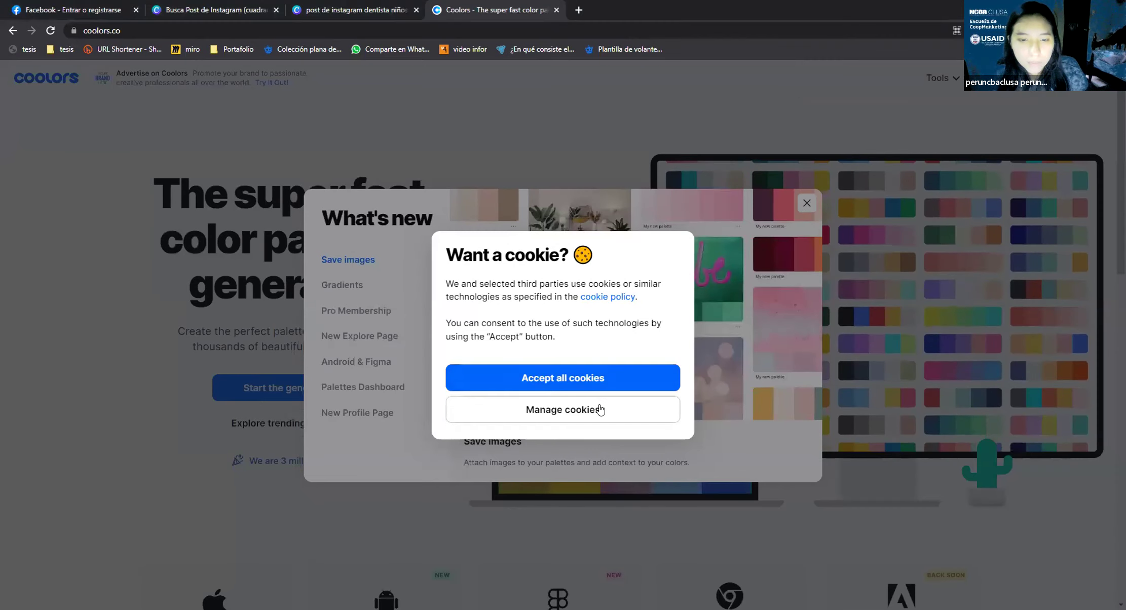
pyautogui.click(563, 377)
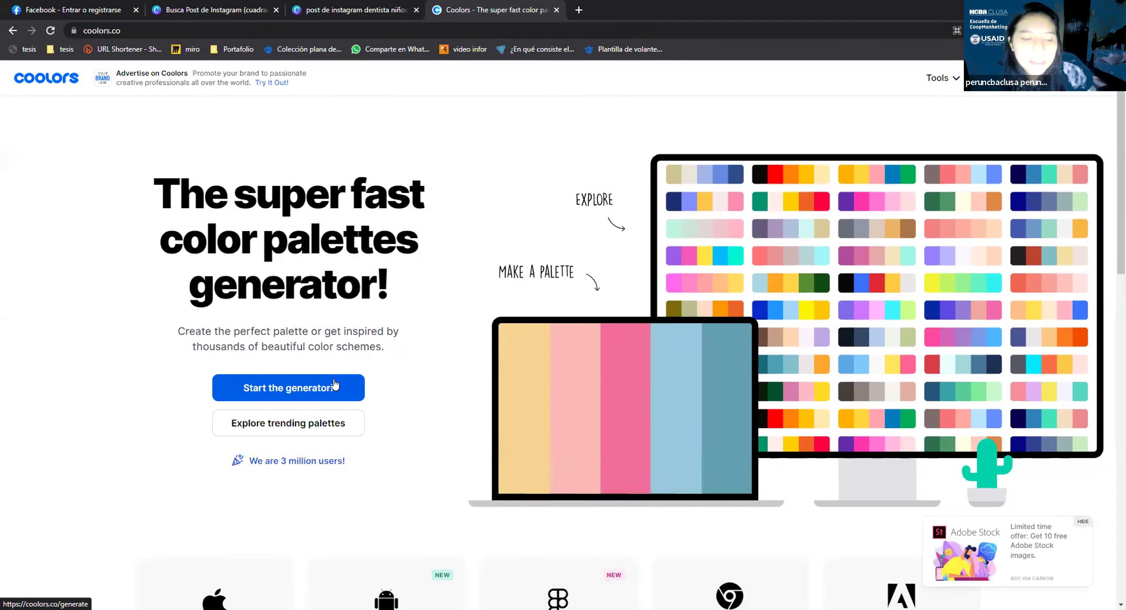
pyautogui.click(334, 386)
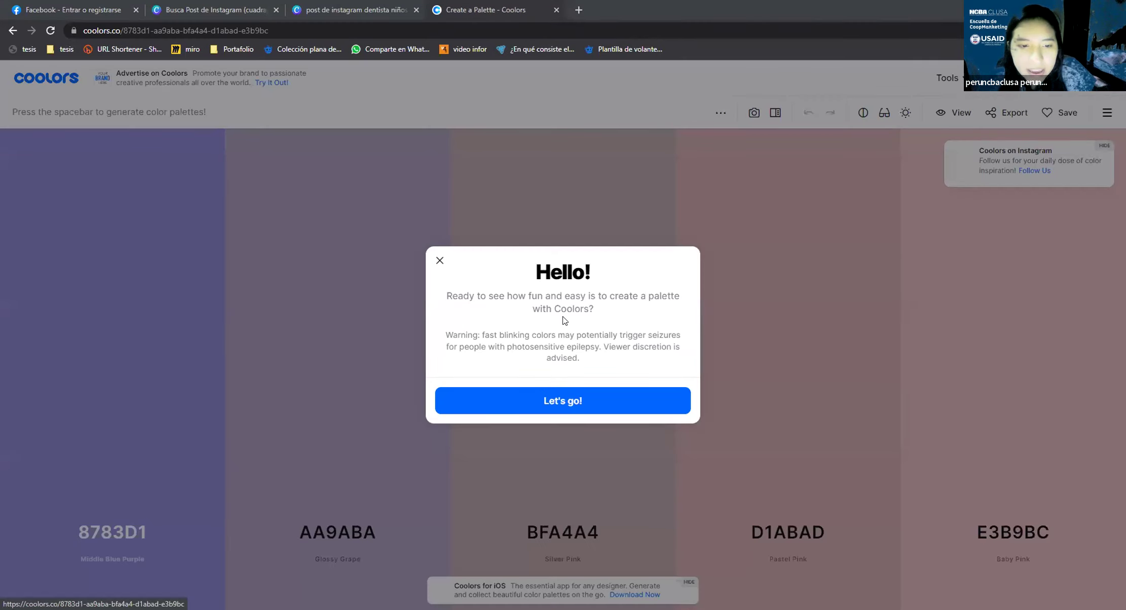
pyautogui.click(563, 401)
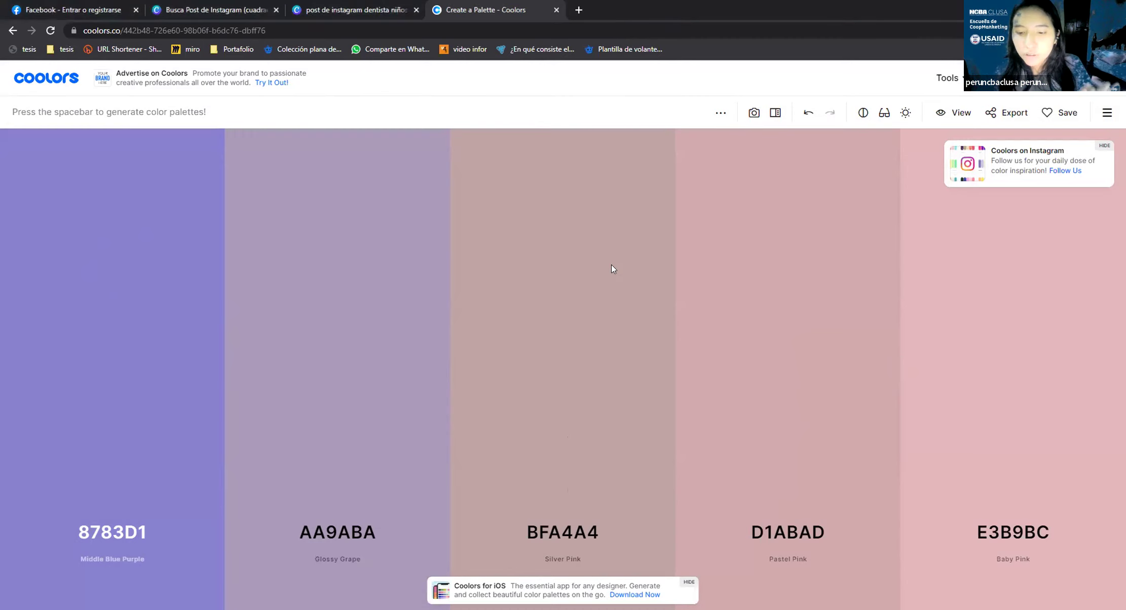
# Generate new random palettes and lock the Bone color E0DDCF in the middle column
pyautogui.press('space')
pyautogui.press('space')
pyautogui.press('space')
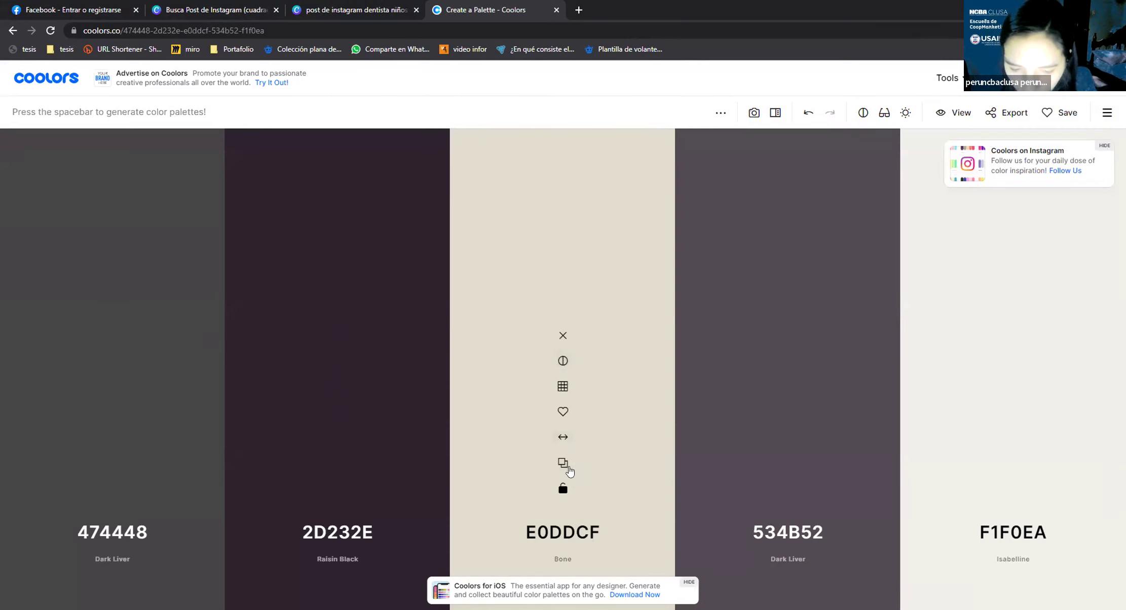
pyautogui.click(562, 490)
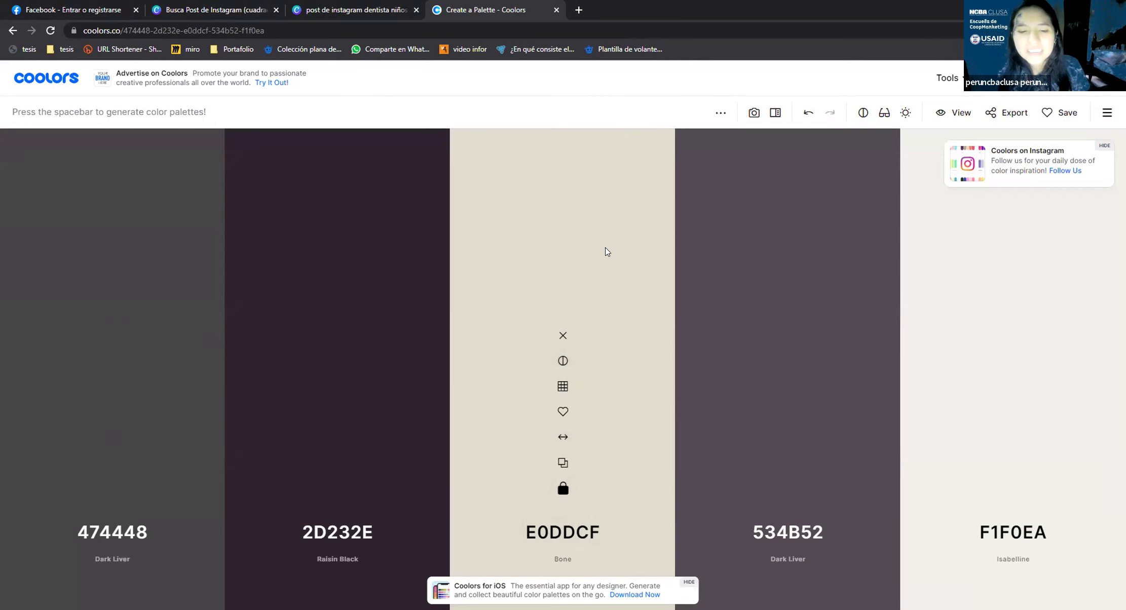
# Regenerate the unlocked colors several times and lock the Persian Plum color 721817 in the second column
pyautogui.press('space')
pyautogui.press('space')
pyautogui.press('space')
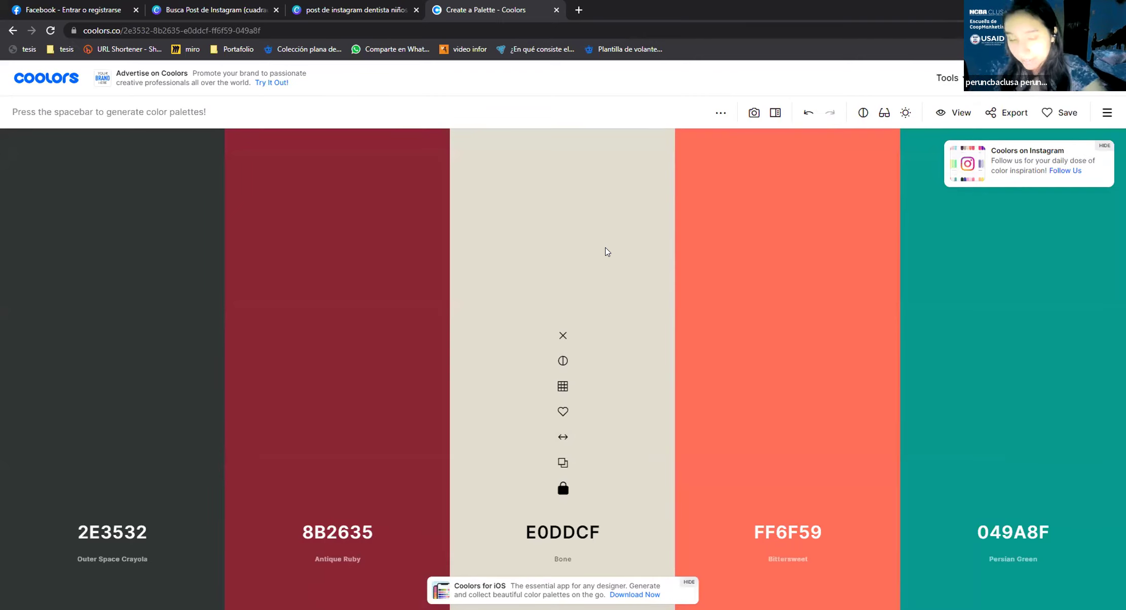
pyautogui.press('space')
pyautogui.press('space')
pyautogui.press('space')
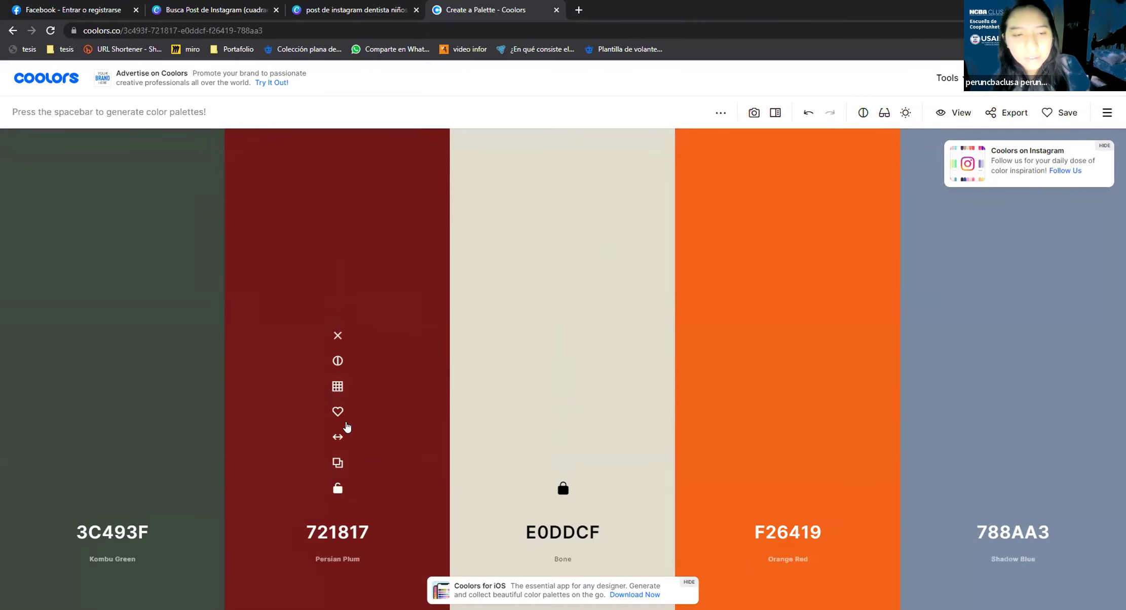
pyautogui.click(338, 487)
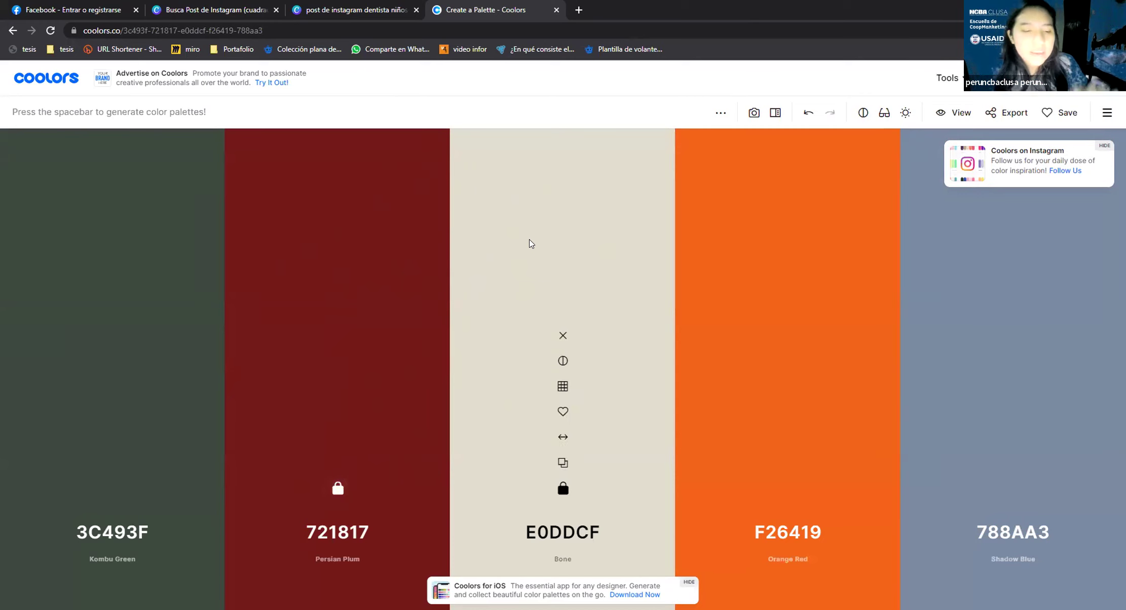
# Generate further palettes around the locked Persian Plum and Bone colors
pyautogui.press('space')
pyautogui.press('space')
pyautogui.press('space')
pyautogui.press('space')
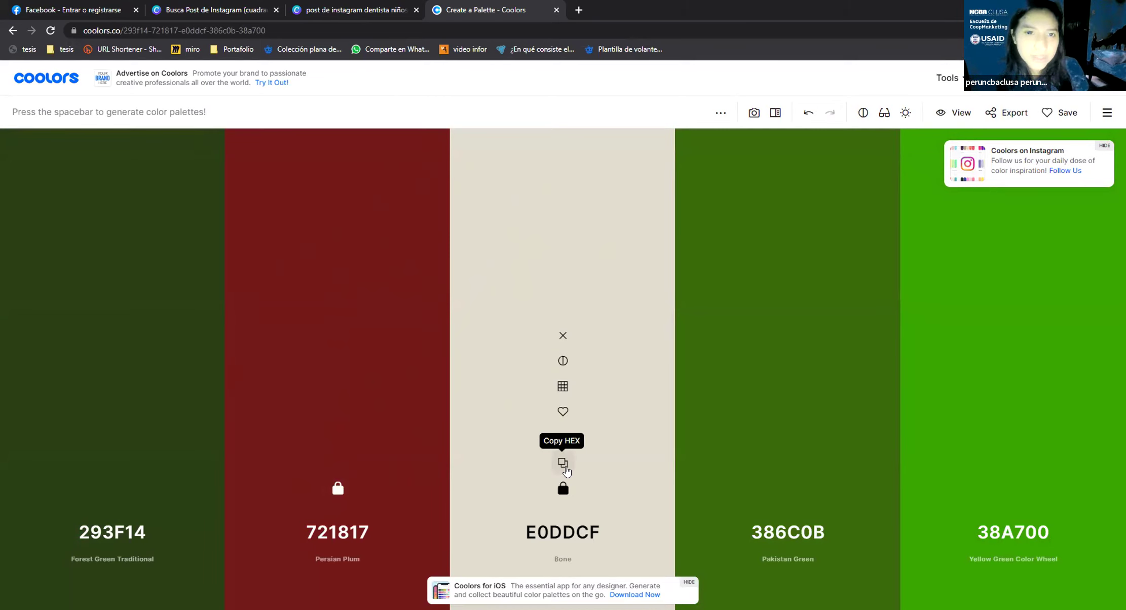
# Close the Coolors page and remove the green MOYOCAFE logo from the Instagram post in Canva
pyautogui.moveTo(496, 6); pyautogui.dragTo(381, 4)
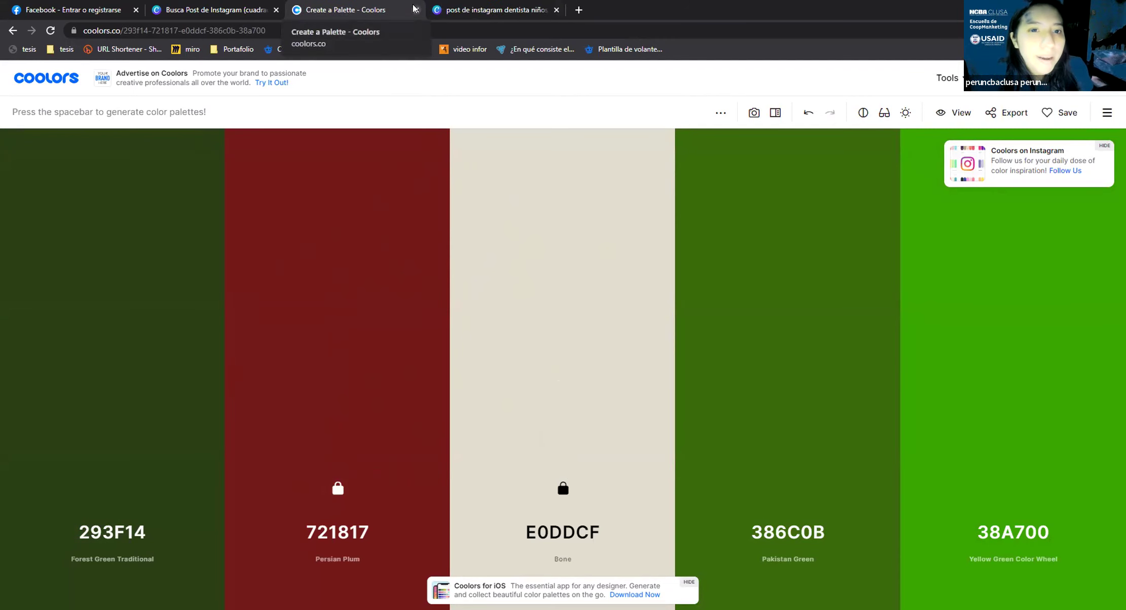
pyautogui.click(416, 10)
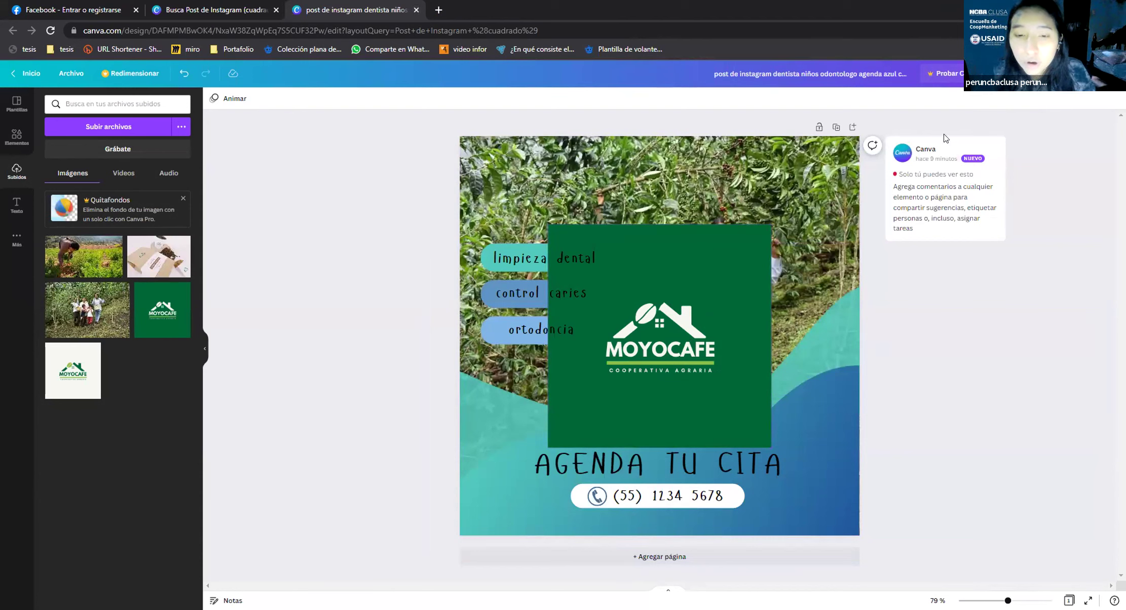
pyautogui.click(701, 353)
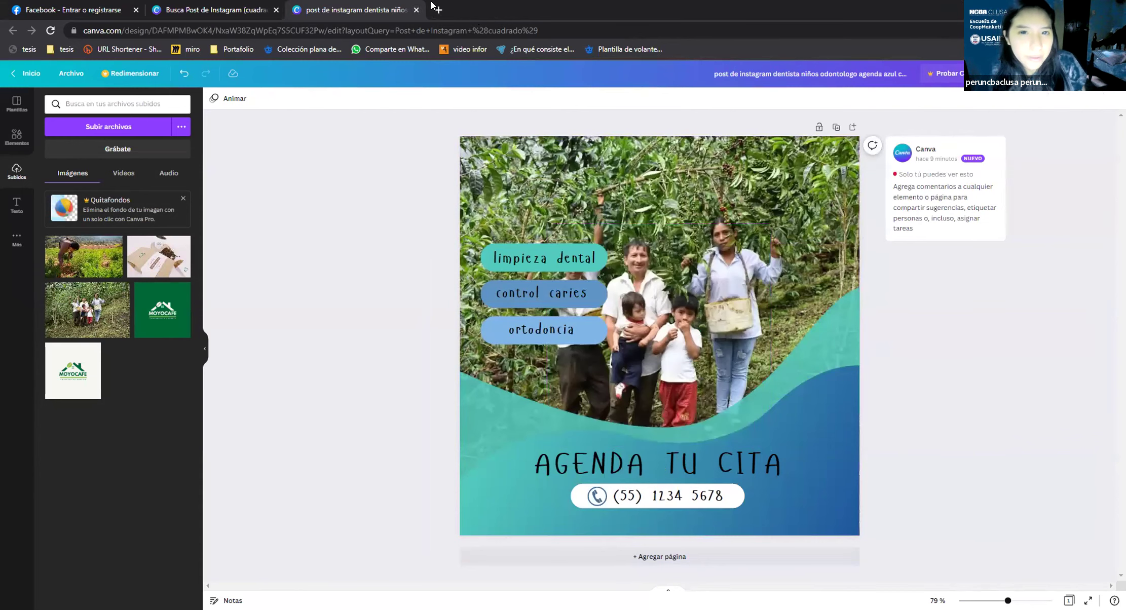
# Open Canva's color palette generator page, canva.com/colors/color-palette-generator, in a new browser tab
pyautogui.click(439, 9)
pyautogui.write('canvvvv')
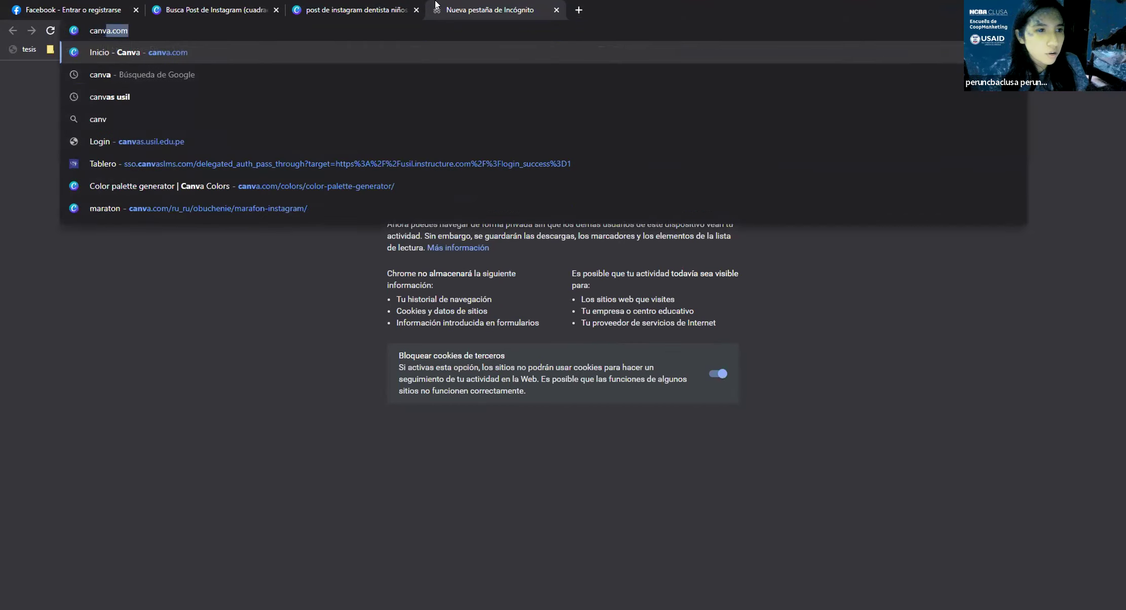
pyautogui.press('BackSpace')
pyautogui.press('BackSpace')
pyautogui.press('BackSpace')
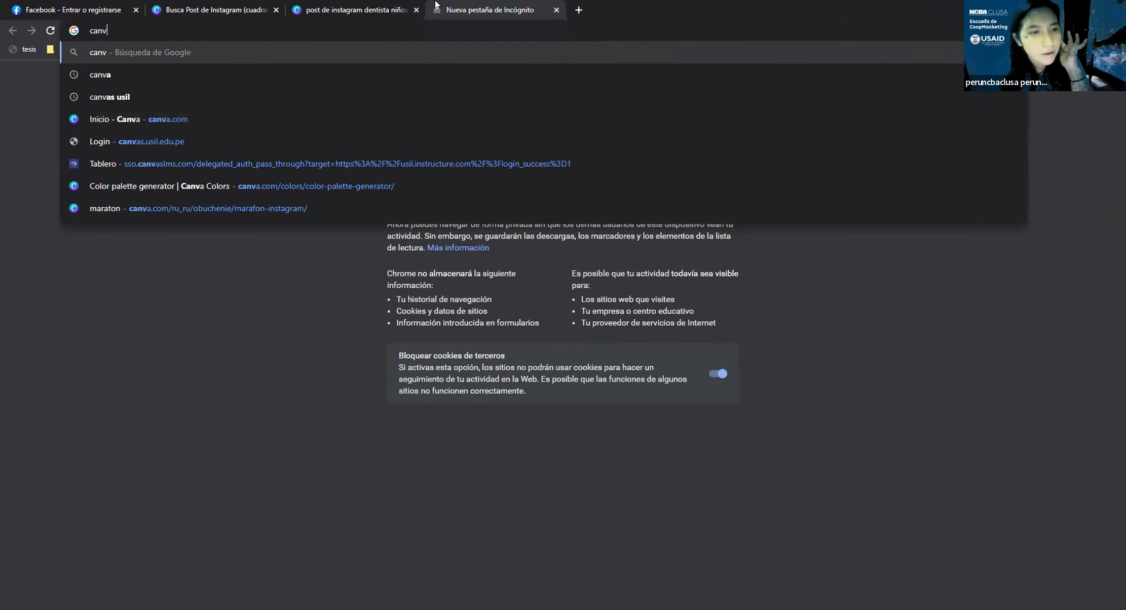
pyautogui.press('Down')
pyautogui.press('Down')
pyautogui.press('Down')
pyautogui.press('Down')
pyautogui.press('Down')
pyautogui.press('Down')
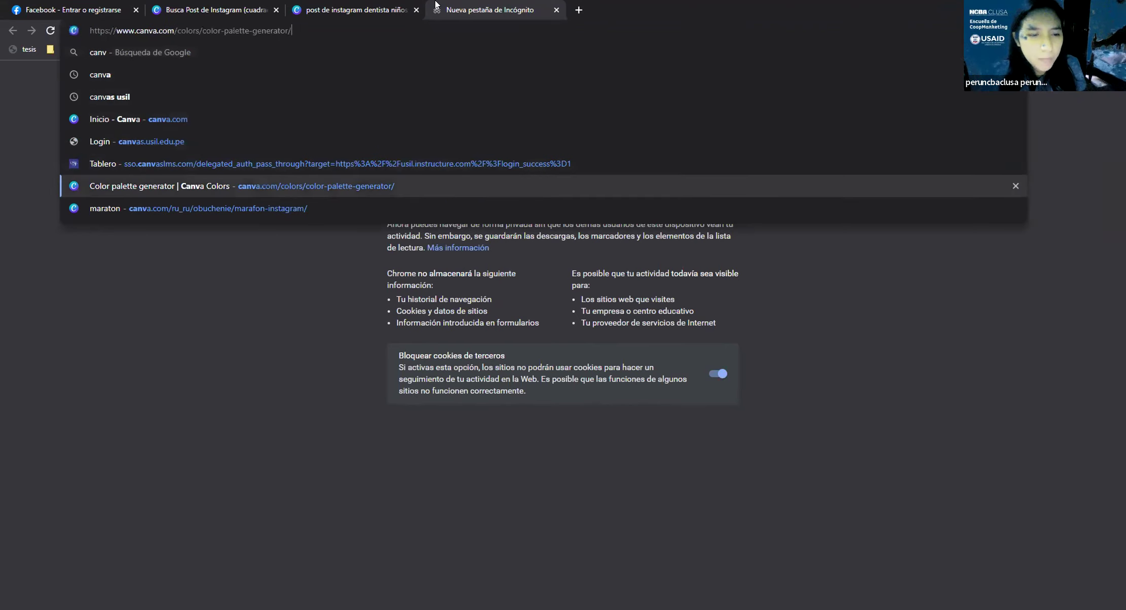
pyautogui.press('Return')
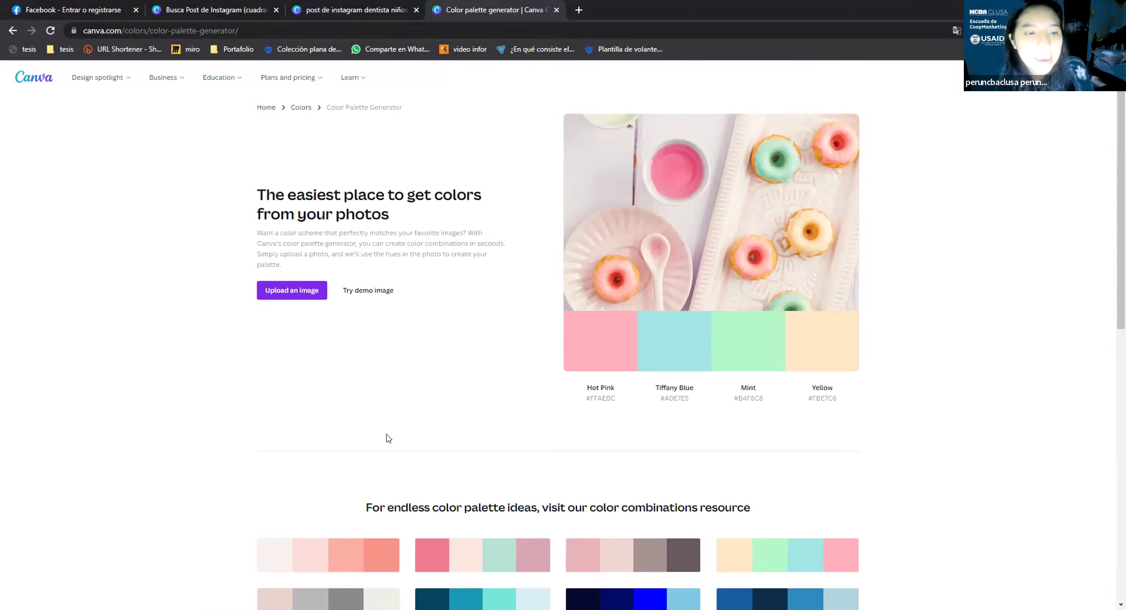
# Generate a palette from the image Logo (1) in the PREMARATON folder and review its color names and hex codes
pyautogui.click(298, 298)
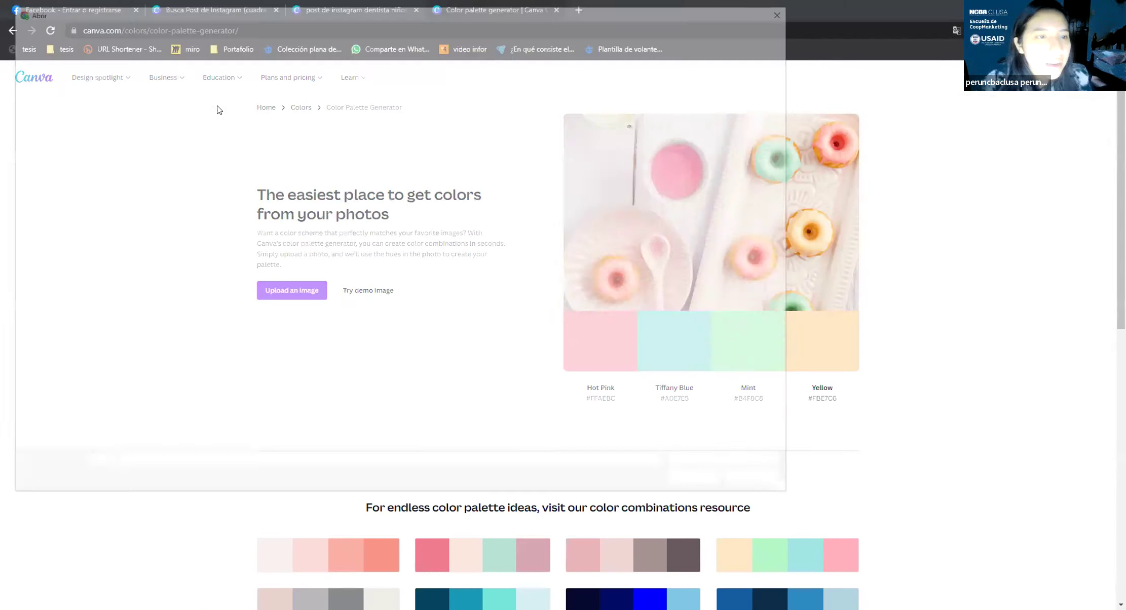
pyautogui.click(199, 96)
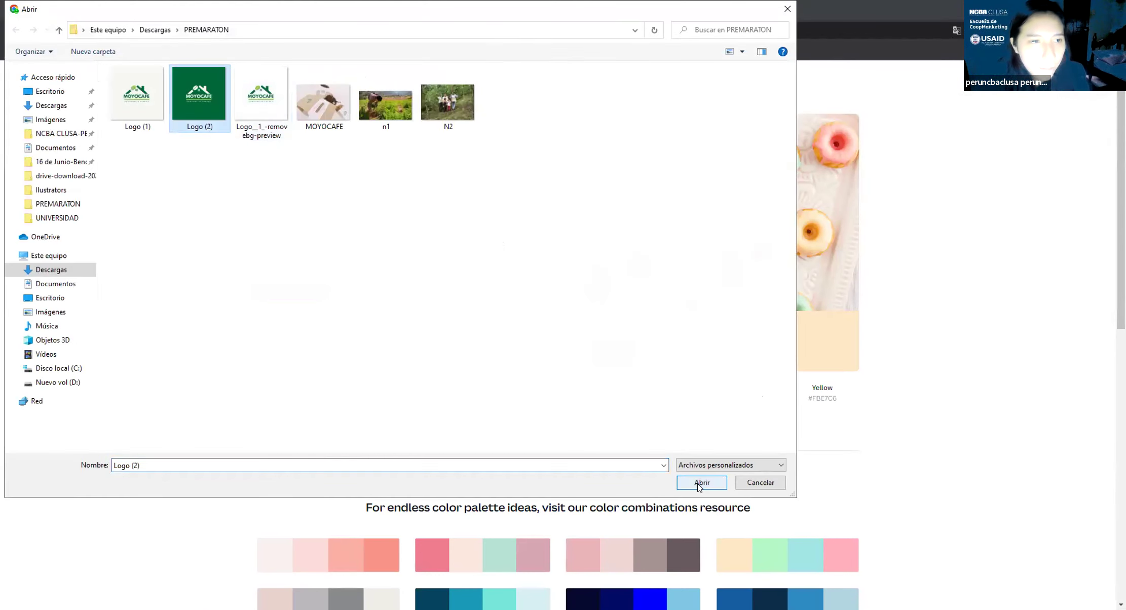
pyautogui.click(136, 93)
pyautogui.click(701, 482)
pyautogui.moveTo(574, 388); pyautogui.dragTo(851, 395)
pyautogui.click(852, 395)
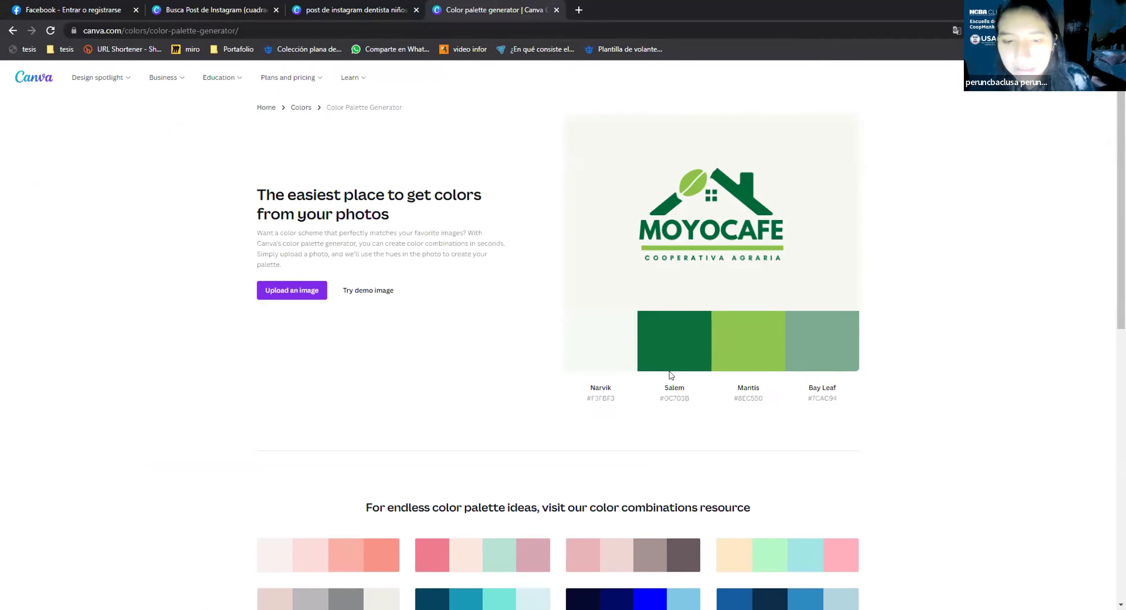
pyautogui.doubleClick(676, 398)
pyautogui.click(916, 393)
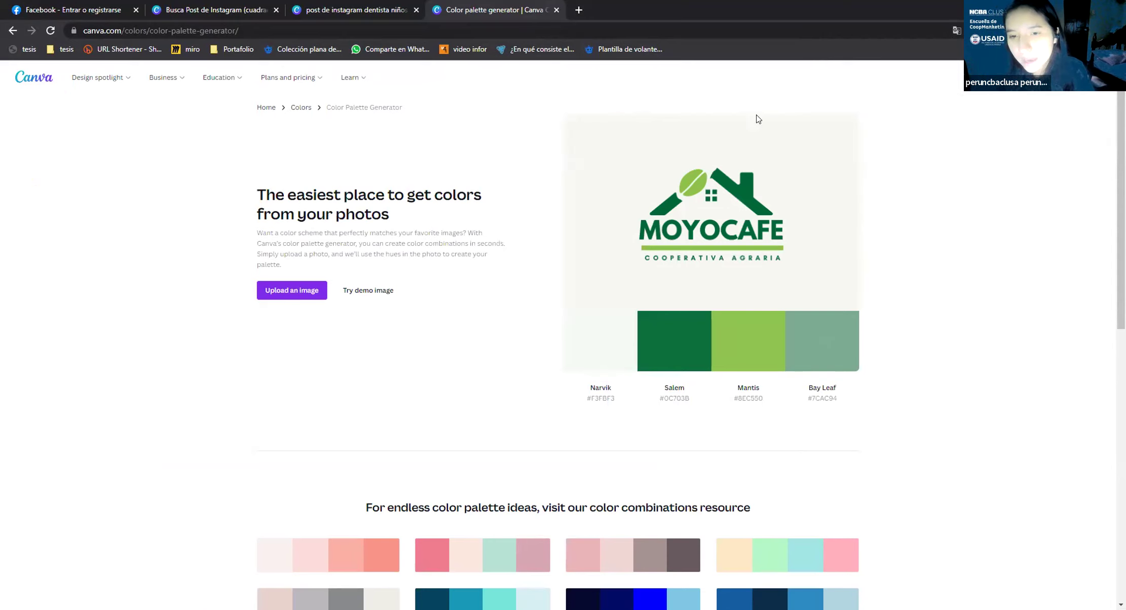
# Copy the Mantis green from the logo's palette and return to the Instagram post design
pyautogui.moveTo(715, 344)
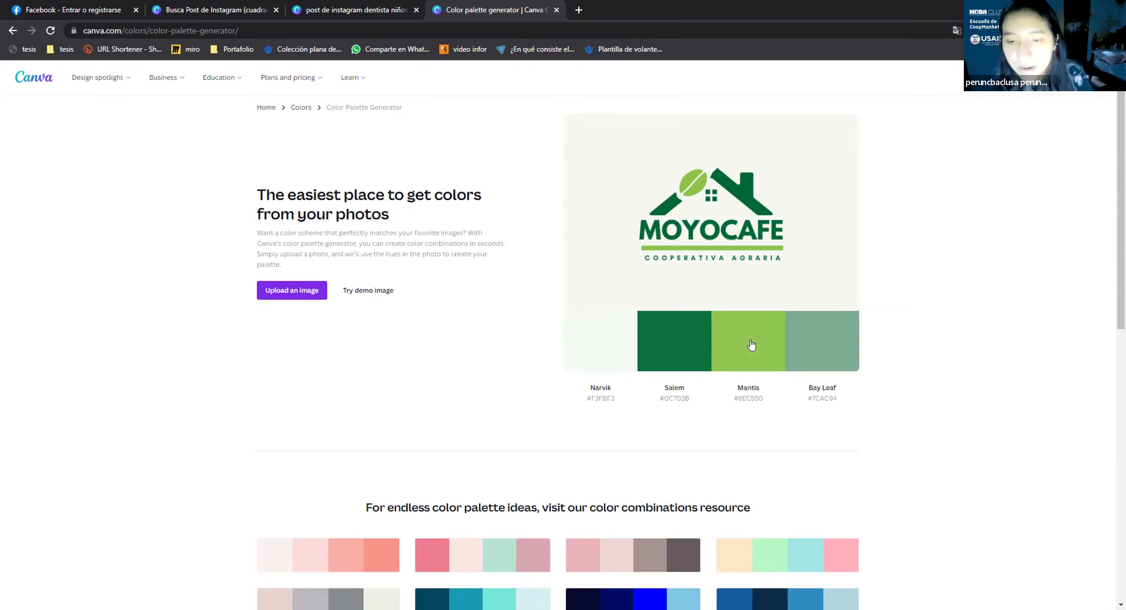
pyautogui.click(354, 9)
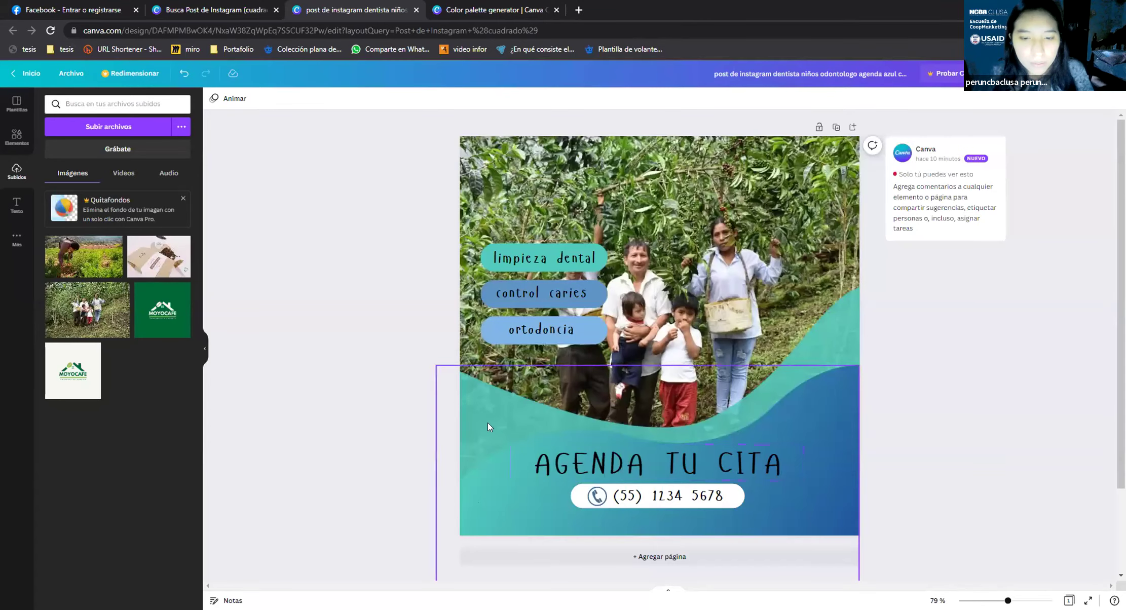
pyautogui.click(441, 9)
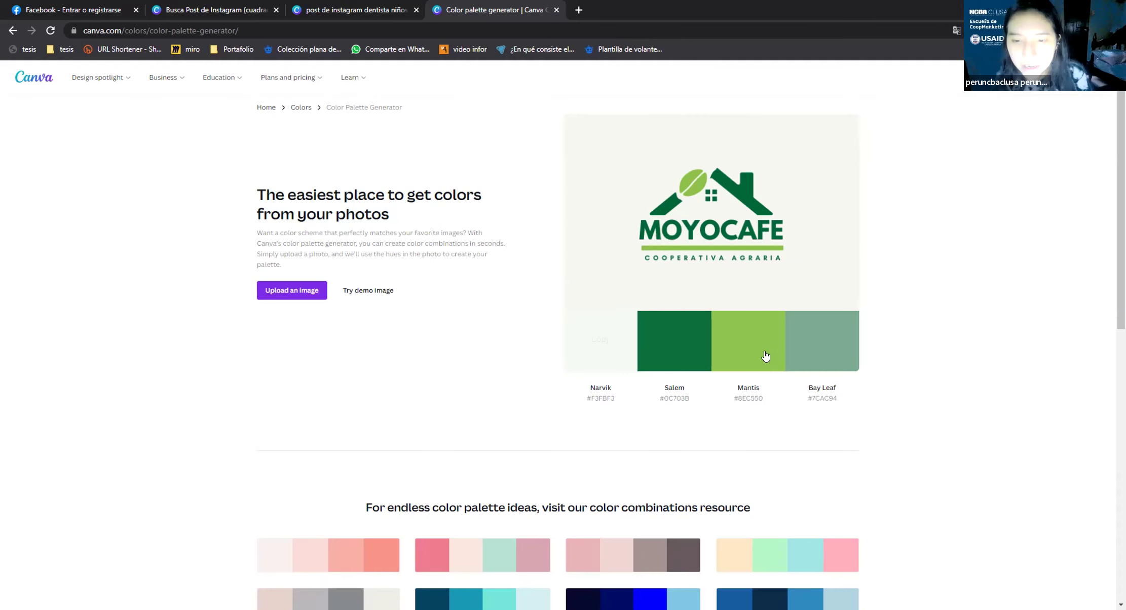
pyautogui.hotkey('ctrl', 'shift', 'Tab')
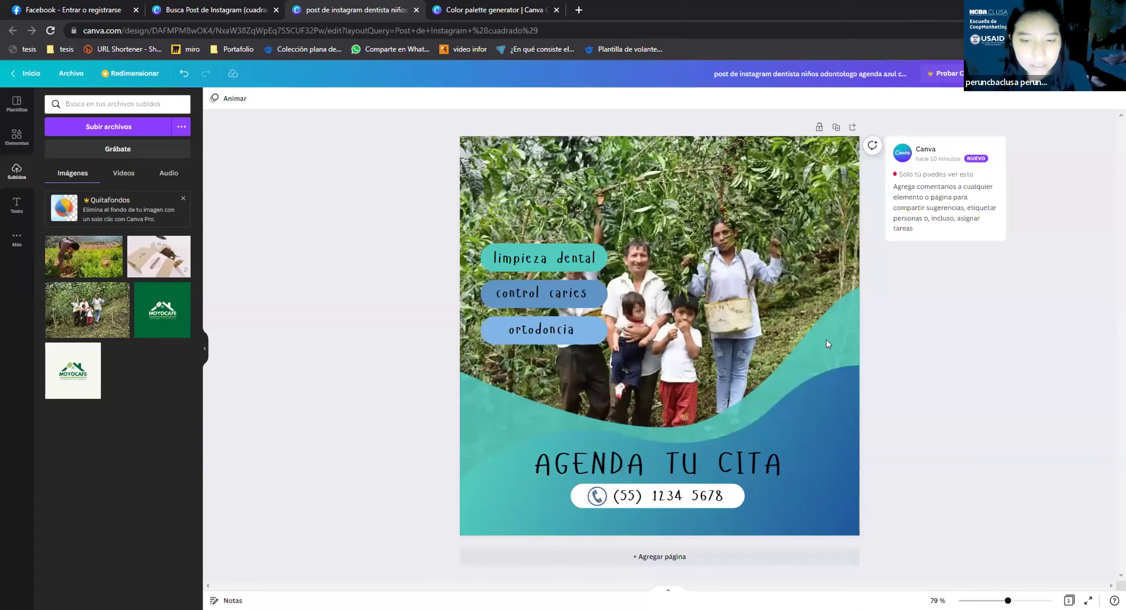
# Recolor the teal wave shape behind the blue wave with the copied Mantis green, dismissing the Canva Pro offer
pyautogui.click(829, 444)
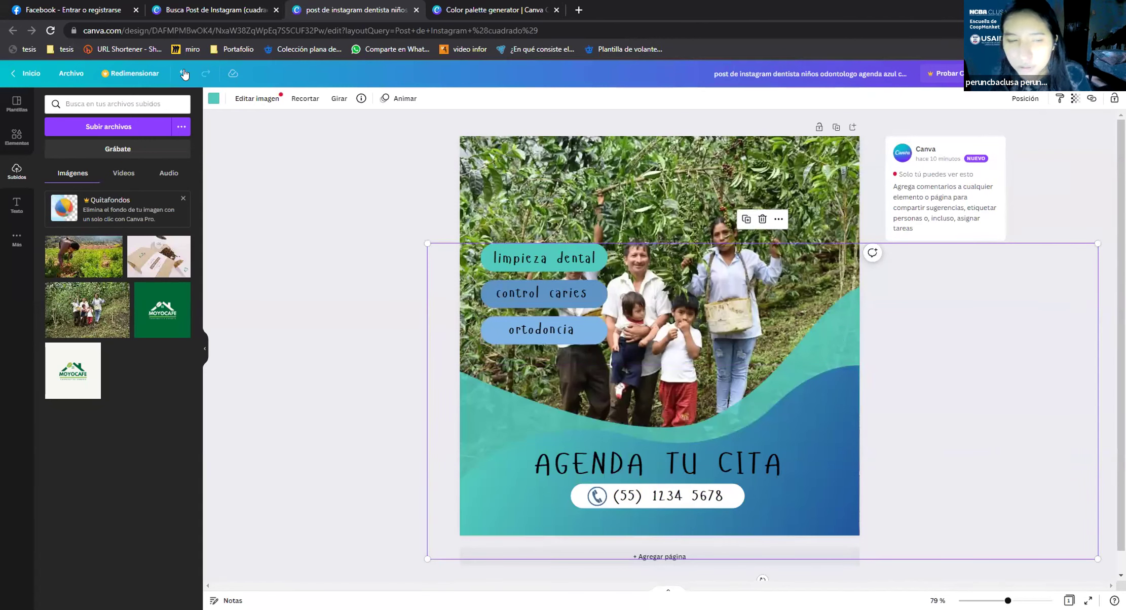
pyautogui.click(213, 98)
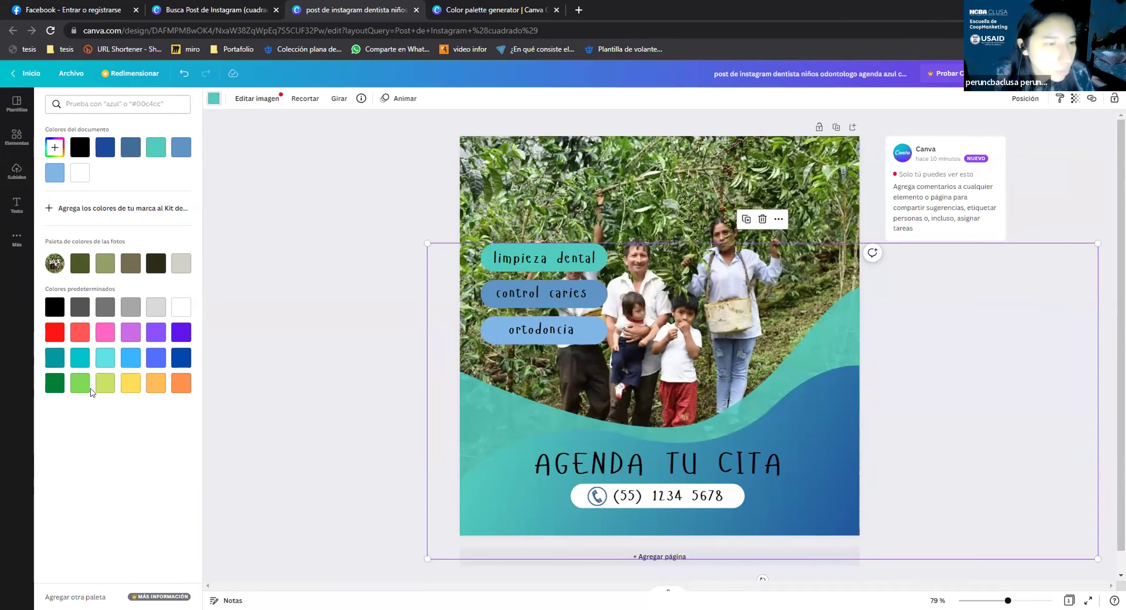
pyautogui.click(453, 11)
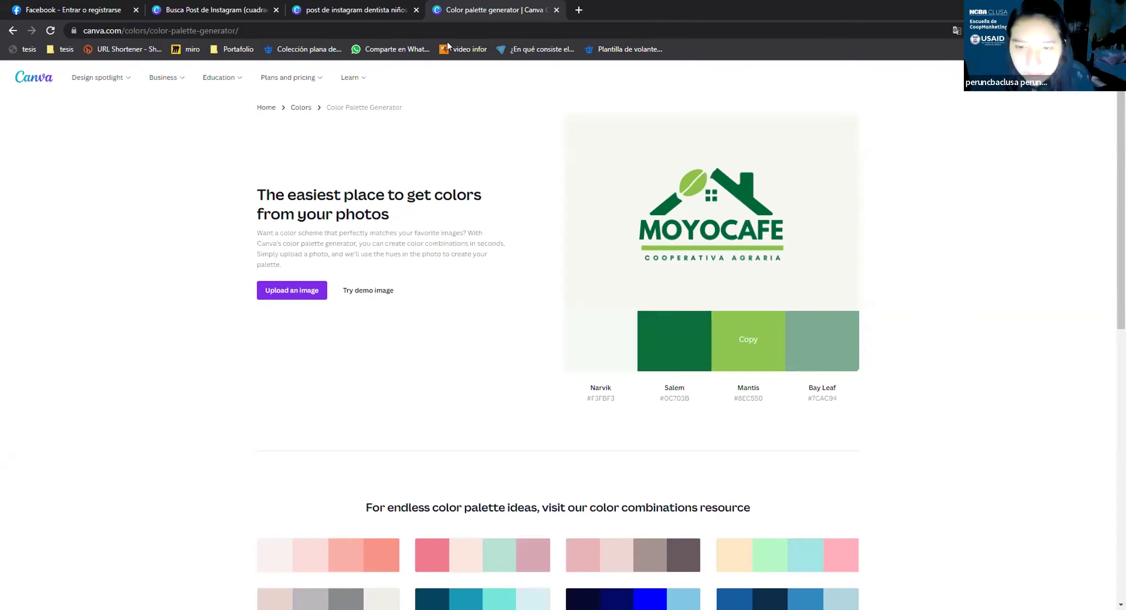
pyautogui.click(394, 6)
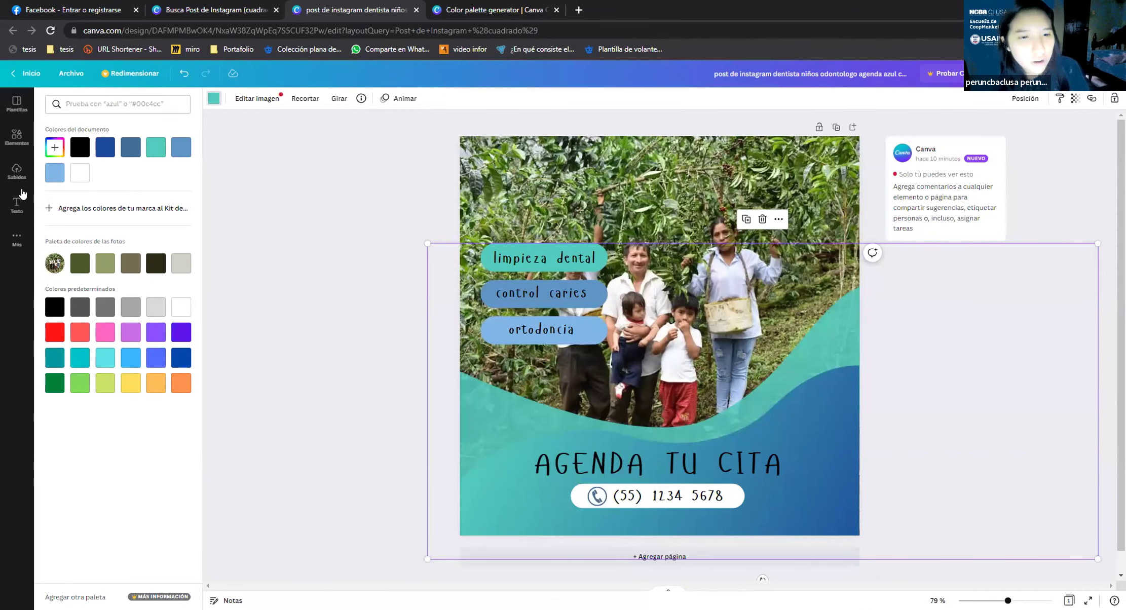
pyautogui.click(51, 150)
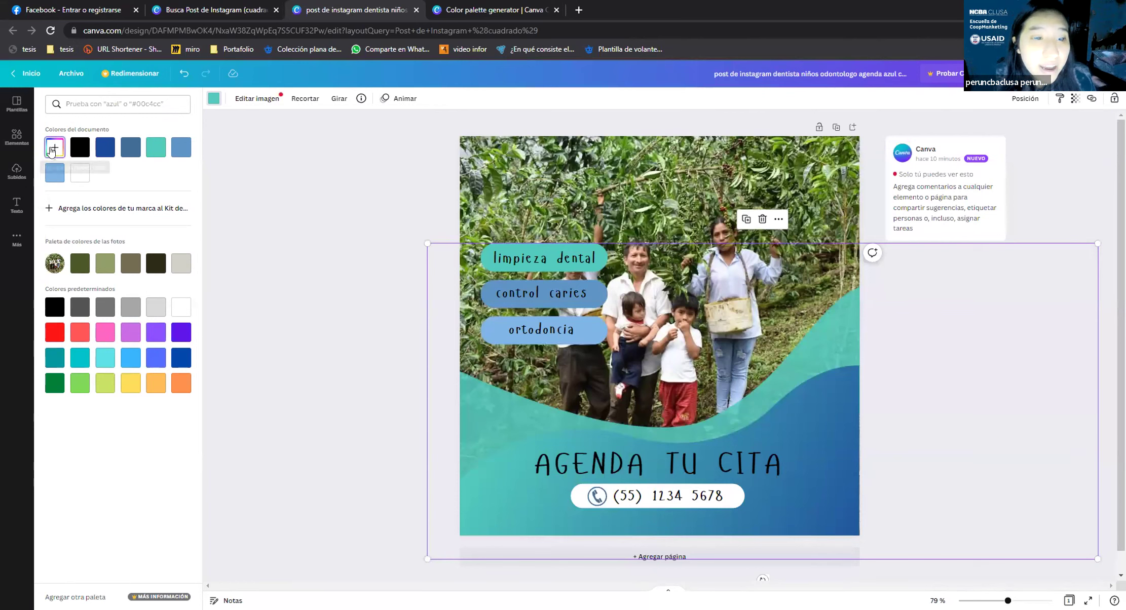
pyautogui.hotkey('ctrl', 'v')
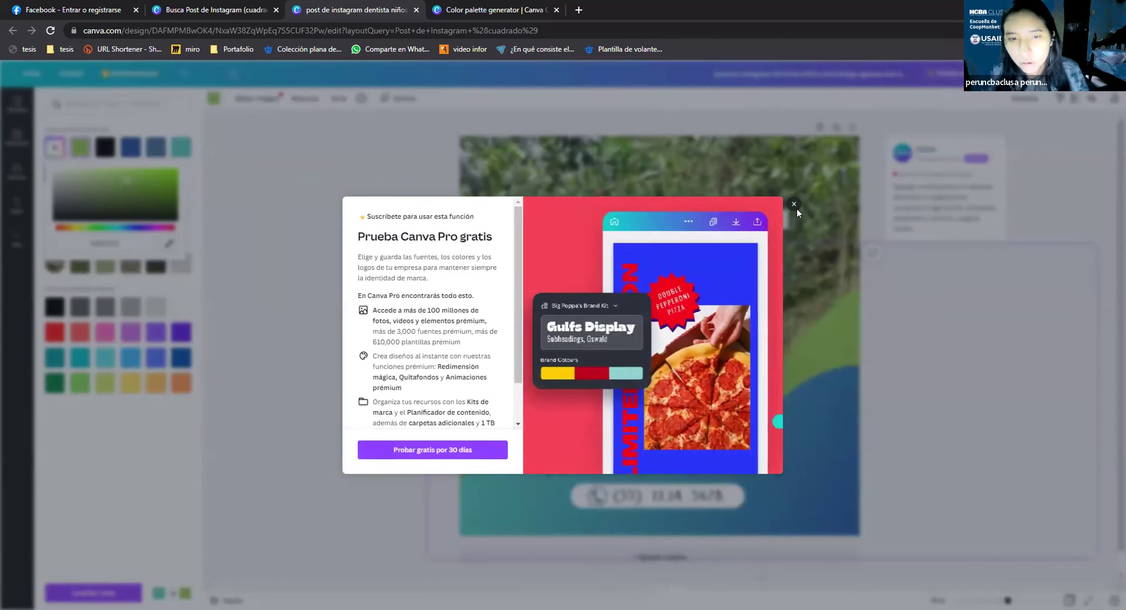
pyautogui.click(66, 192)
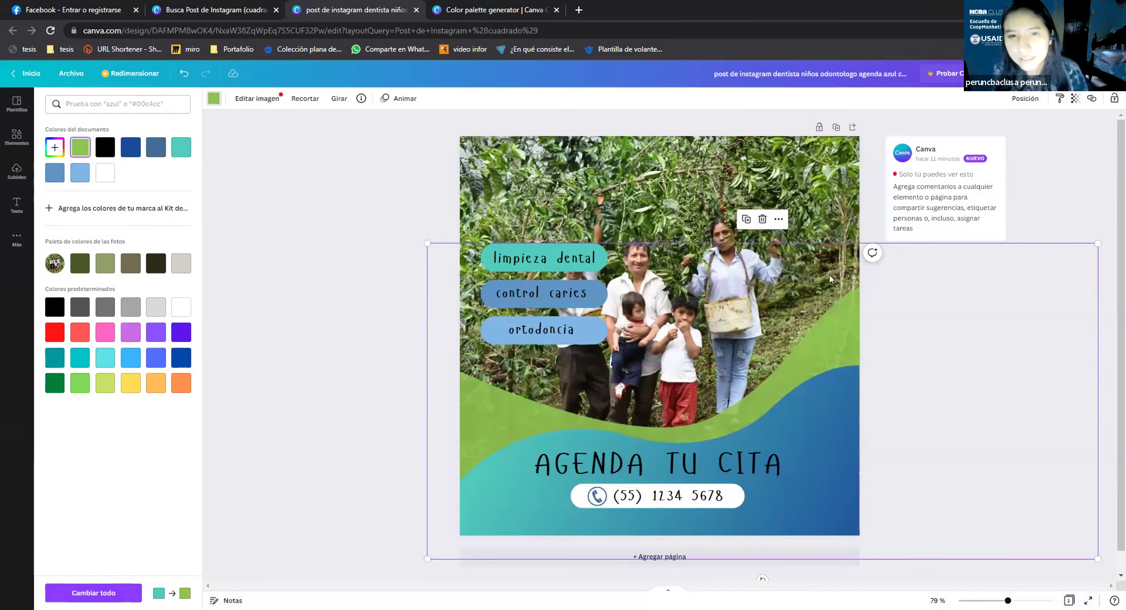
# Copy the Narvik off-white from the logo's palette and switch back to the Instagram post design
pyautogui.click(467, 7)
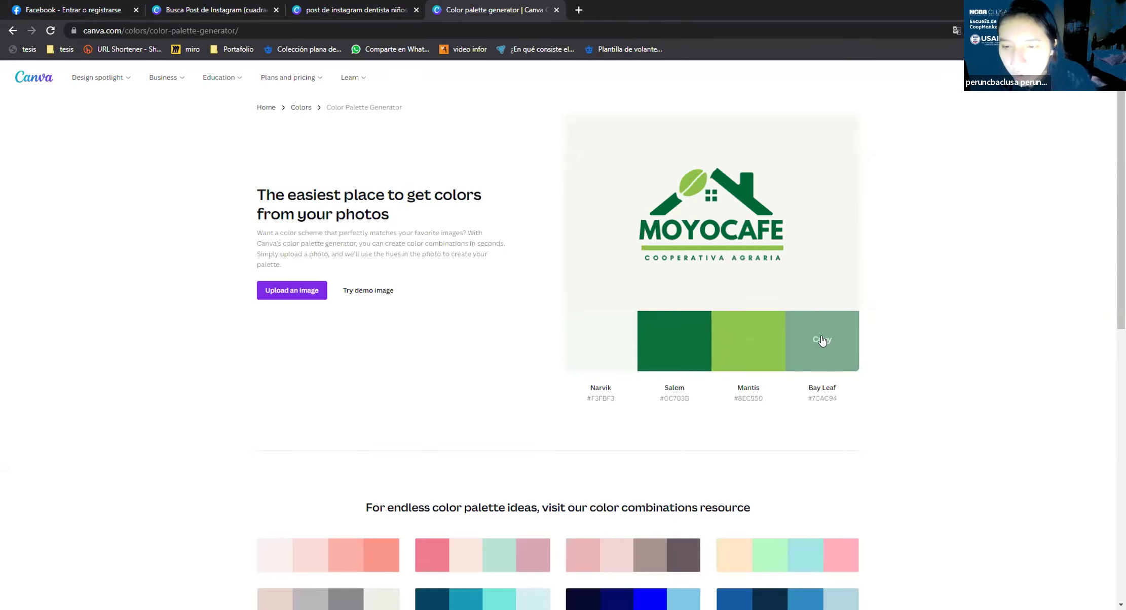
pyautogui.click(606, 331)
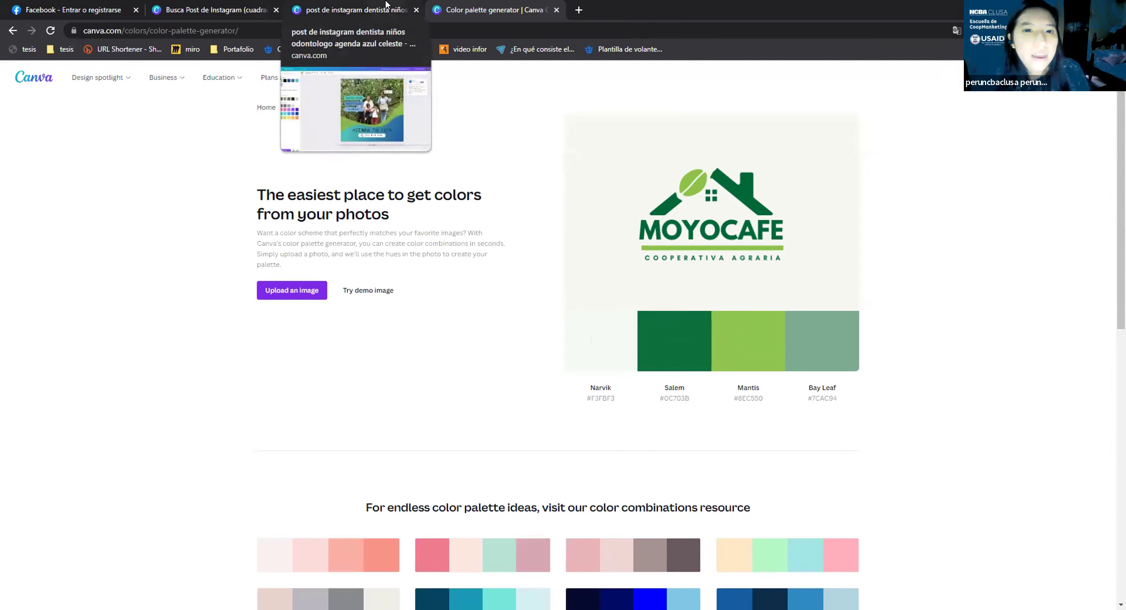
pyautogui.click(386, 4)
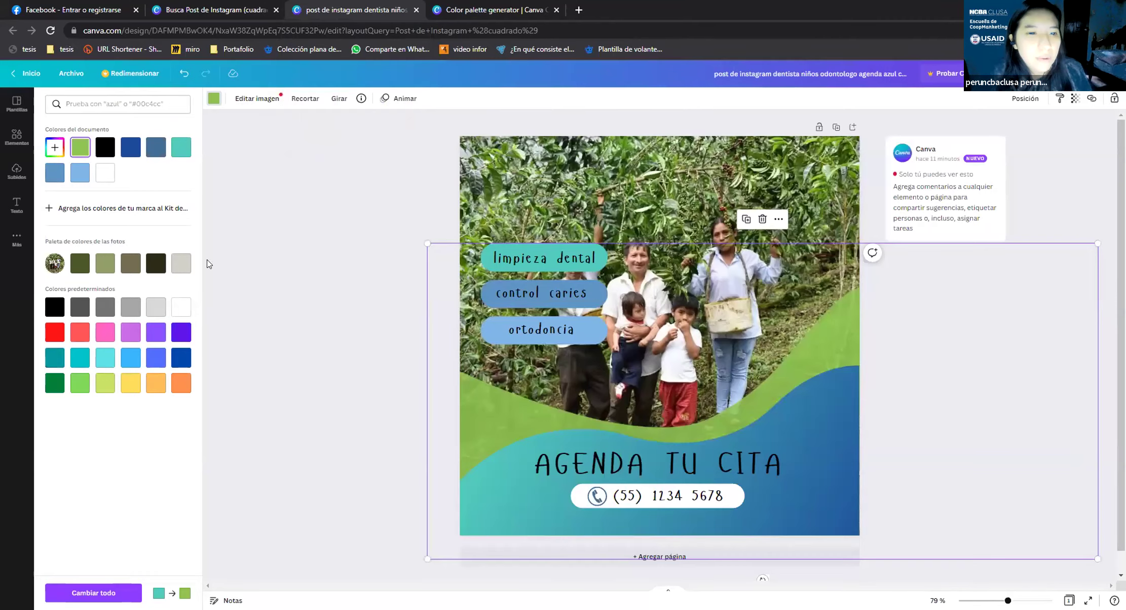
# Recolor both gradient colors of the blue wave behind the AGENDA TU CITA text with the Narvik off-white #F3FBF3
pyautogui.click(814, 451)
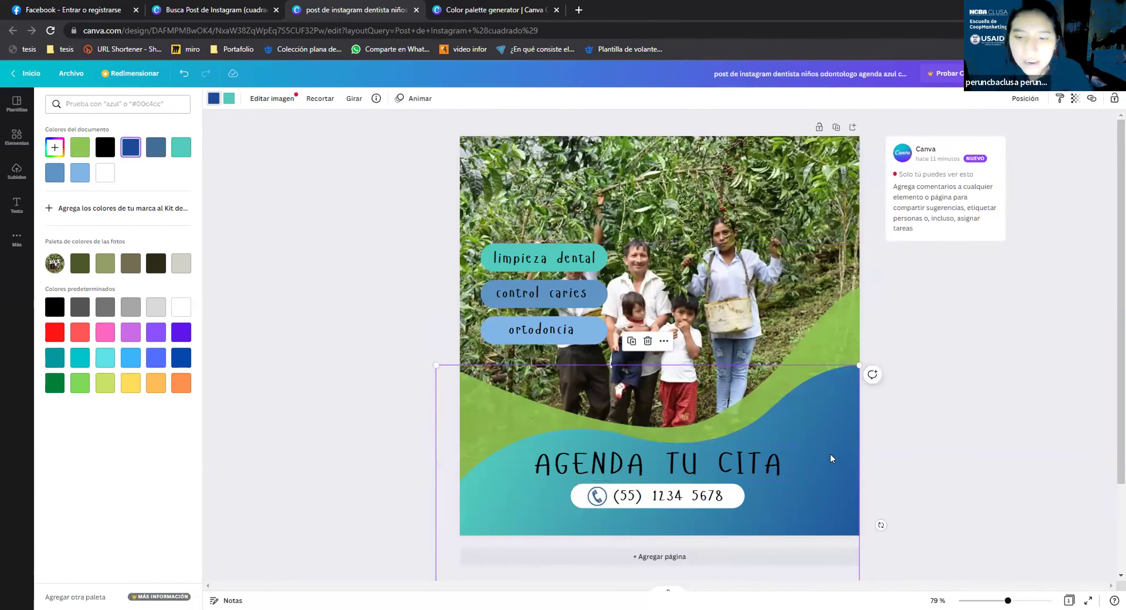
pyautogui.click(55, 150)
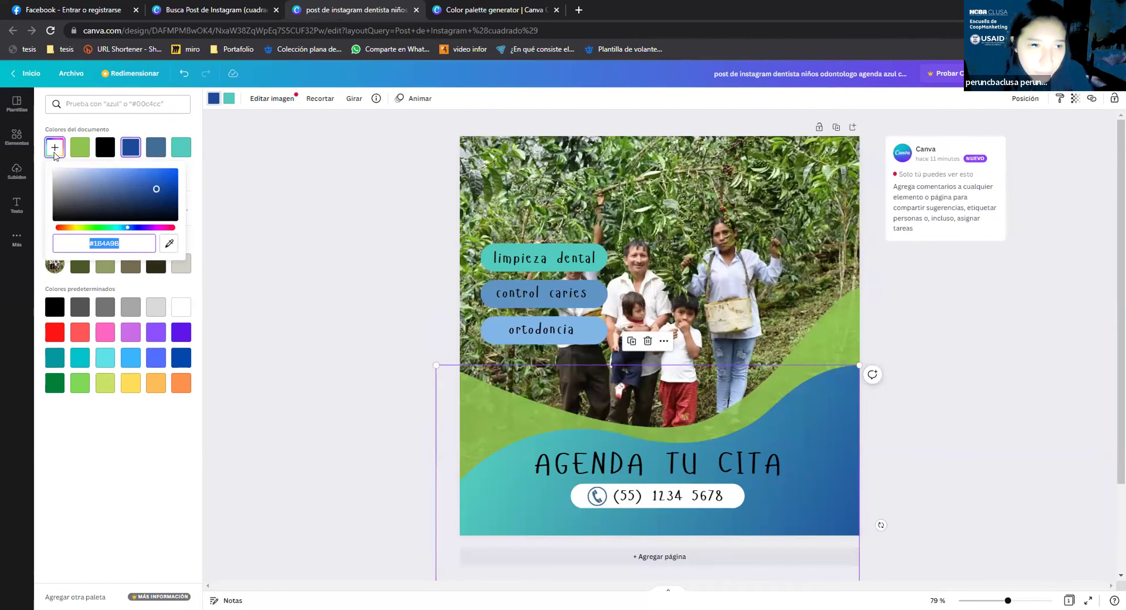
pyautogui.write('#F3FBF3')
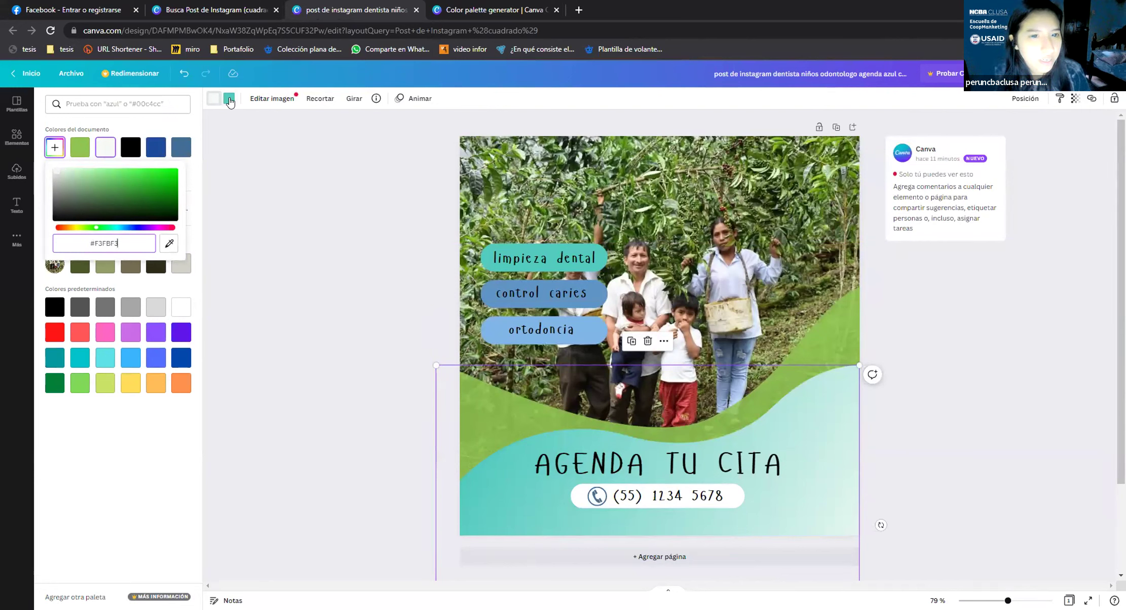
pyautogui.press('Escape')
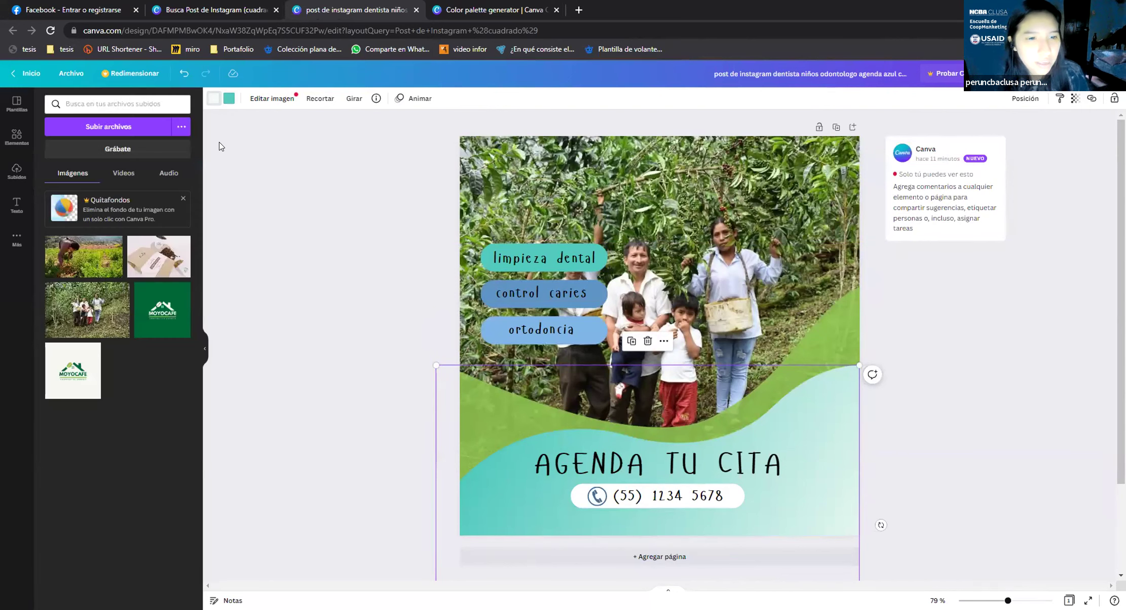
pyautogui.click(229, 98)
pyautogui.click(65, 148)
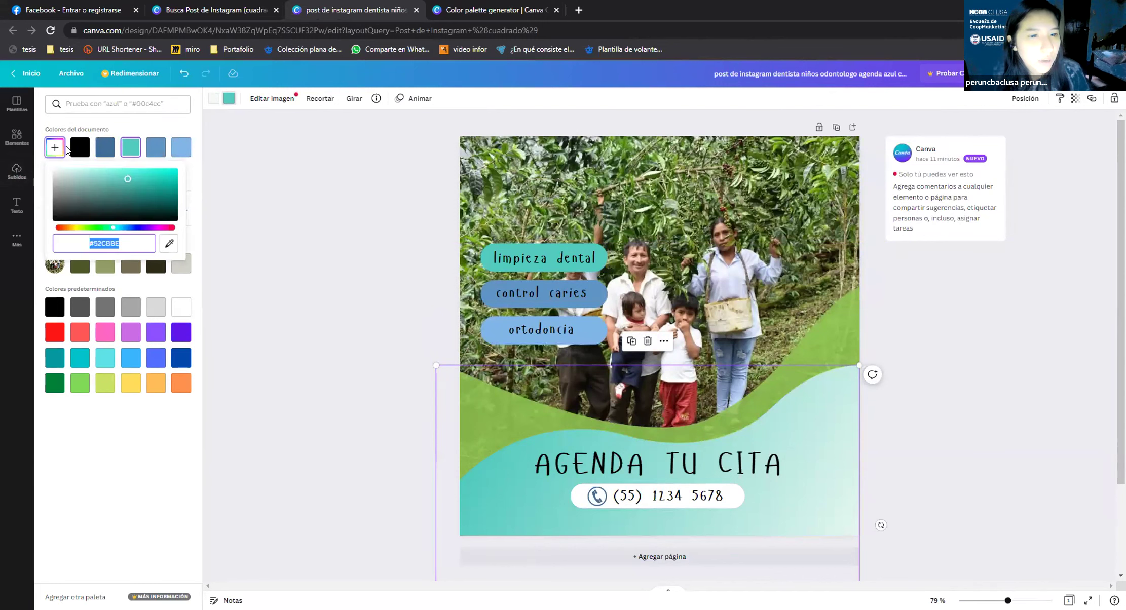
pyautogui.hotkey('ctrl', 'v')
pyautogui.press('Escape')
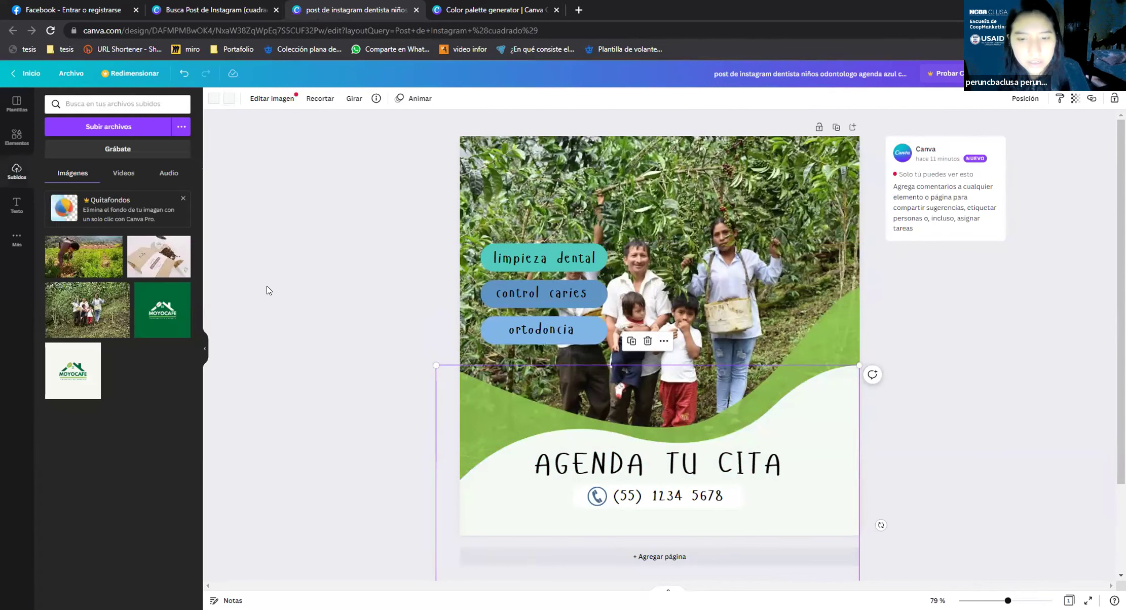
pyautogui.press('Escape')
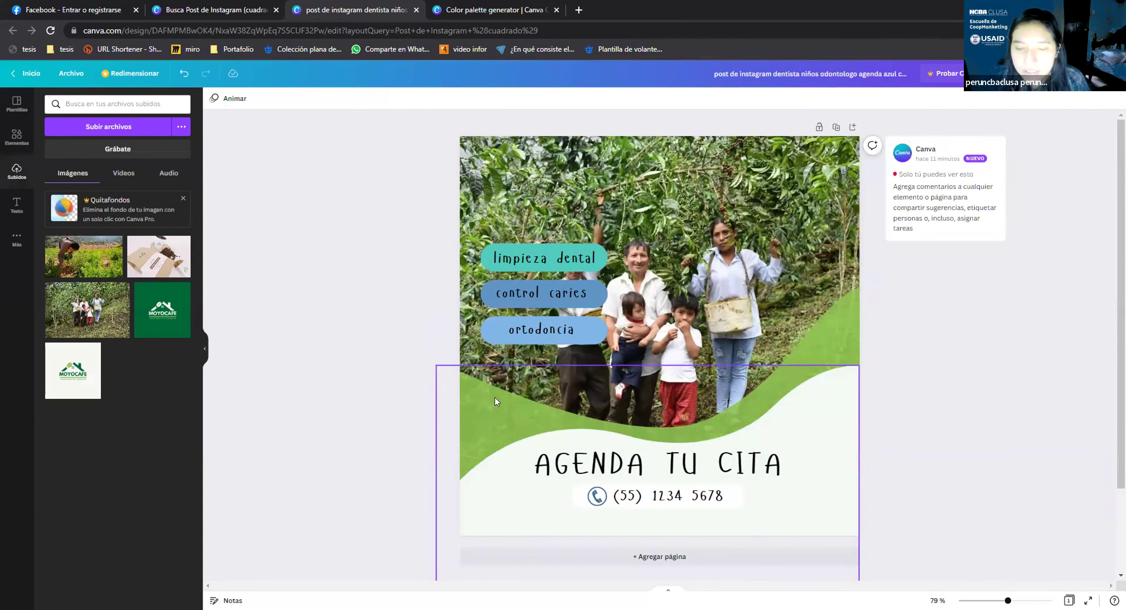
# Copy the Salem green from the logo's palette in the color palette generator
pyautogui.click(491, 10)
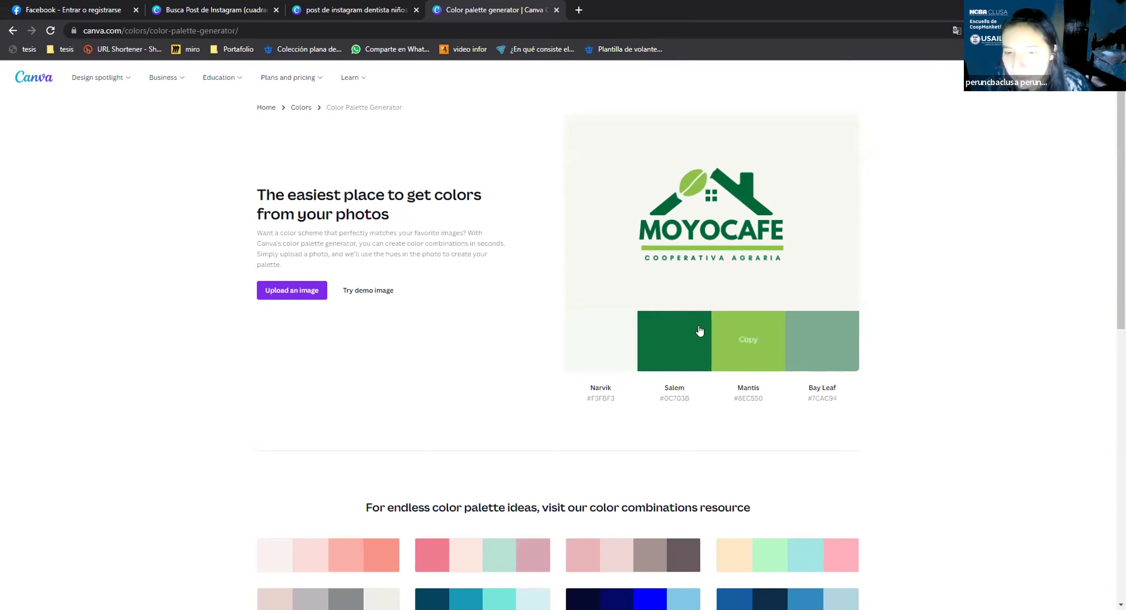
pyautogui.click(665, 352)
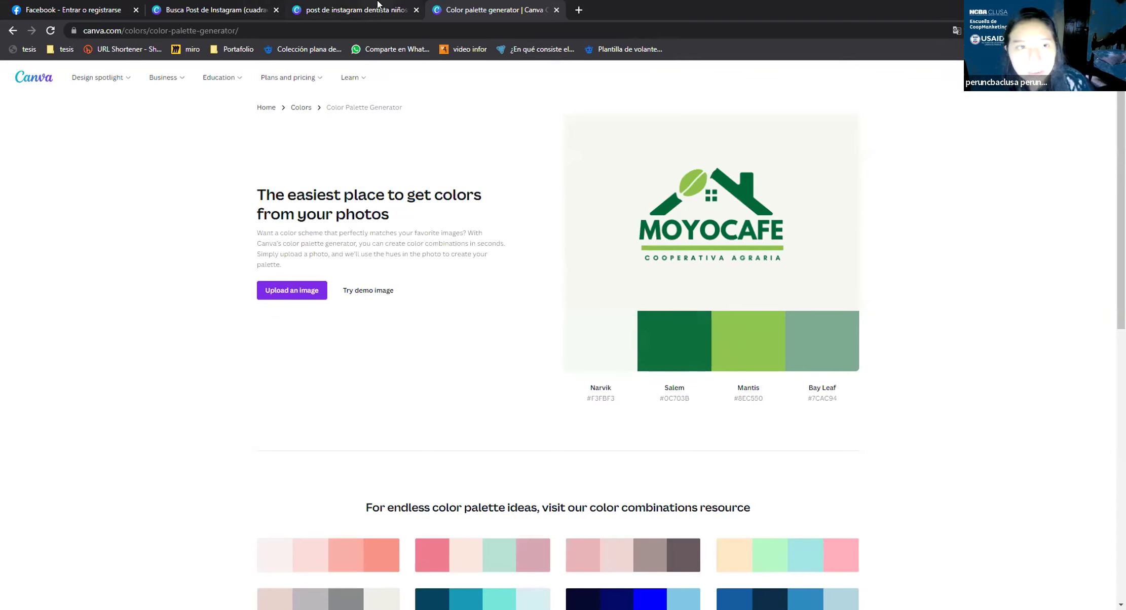
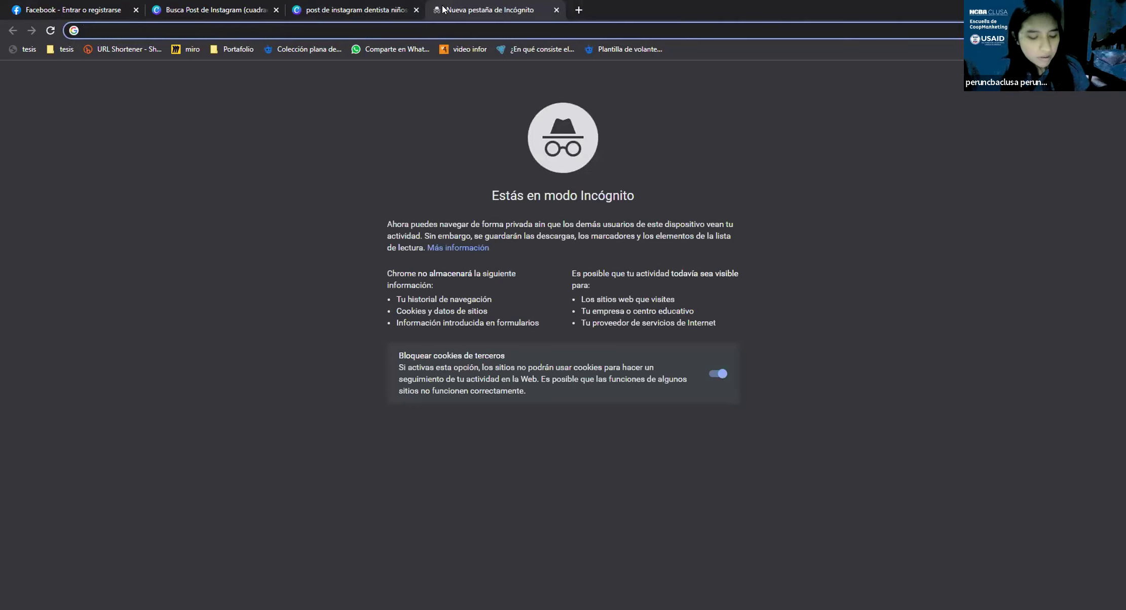
# Search Google for "eliminar fondo de imagen" and open the remove.bg and Adobe Express background removal pages, ending on remove.bg
pyautogui.press('Return')
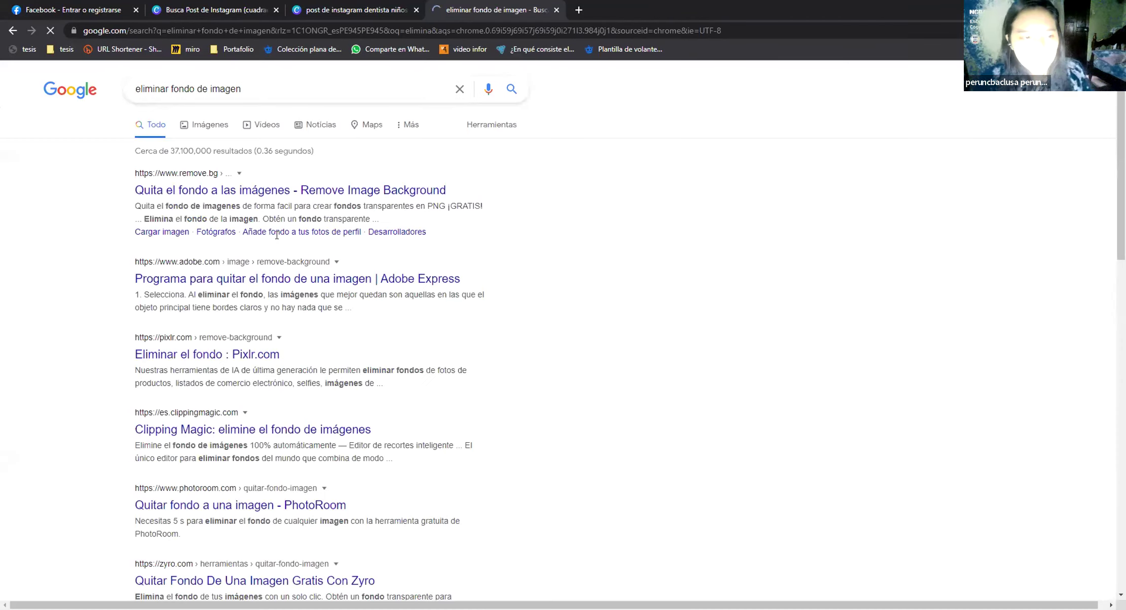
pyautogui.rightClick(203, 197)
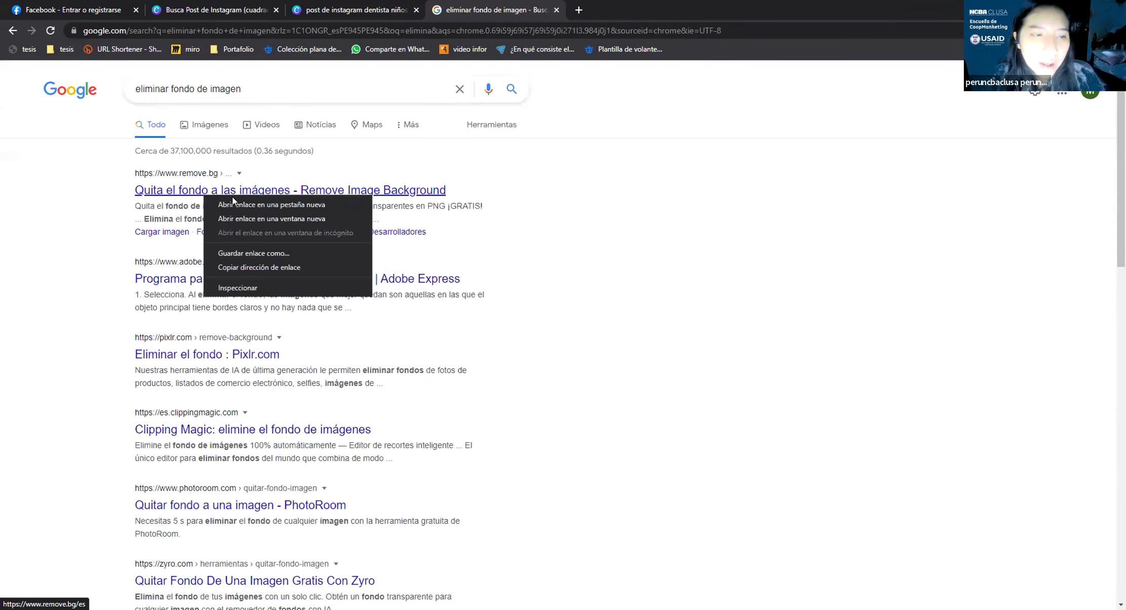
pyautogui.click(248, 205)
pyautogui.click(253, 278)
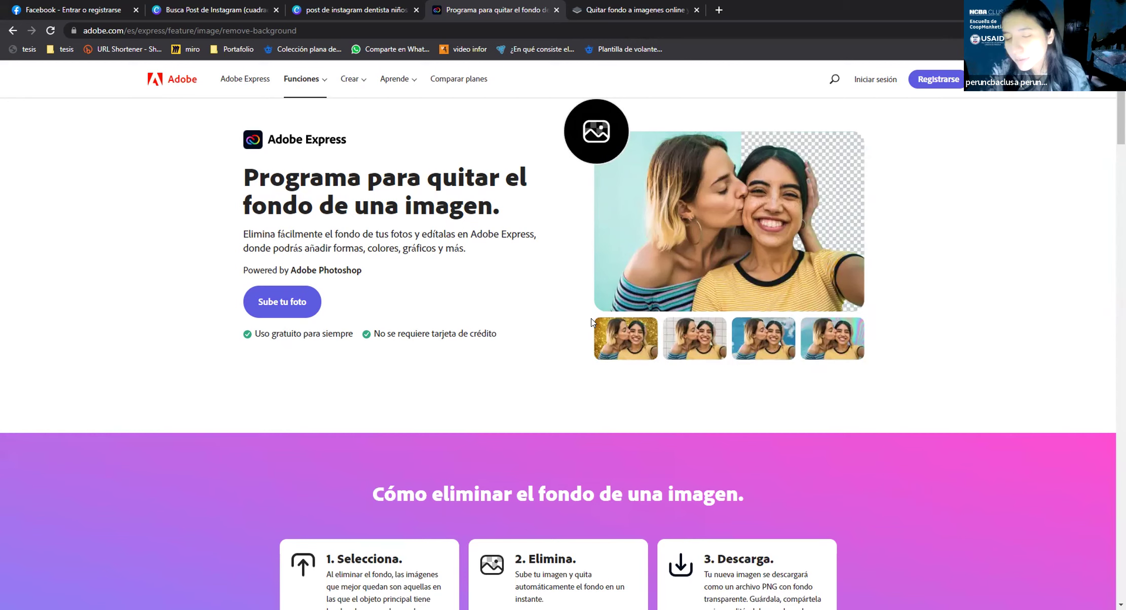
pyautogui.moveTo(479, 4); pyautogui.dragTo(628, 10)
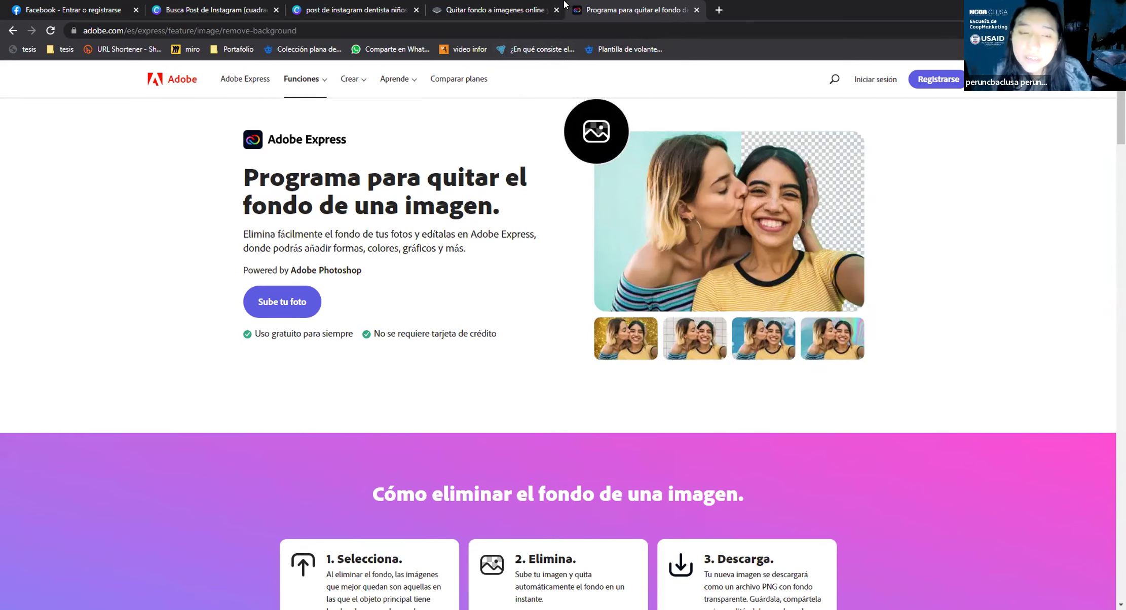
pyautogui.click(496, 9)
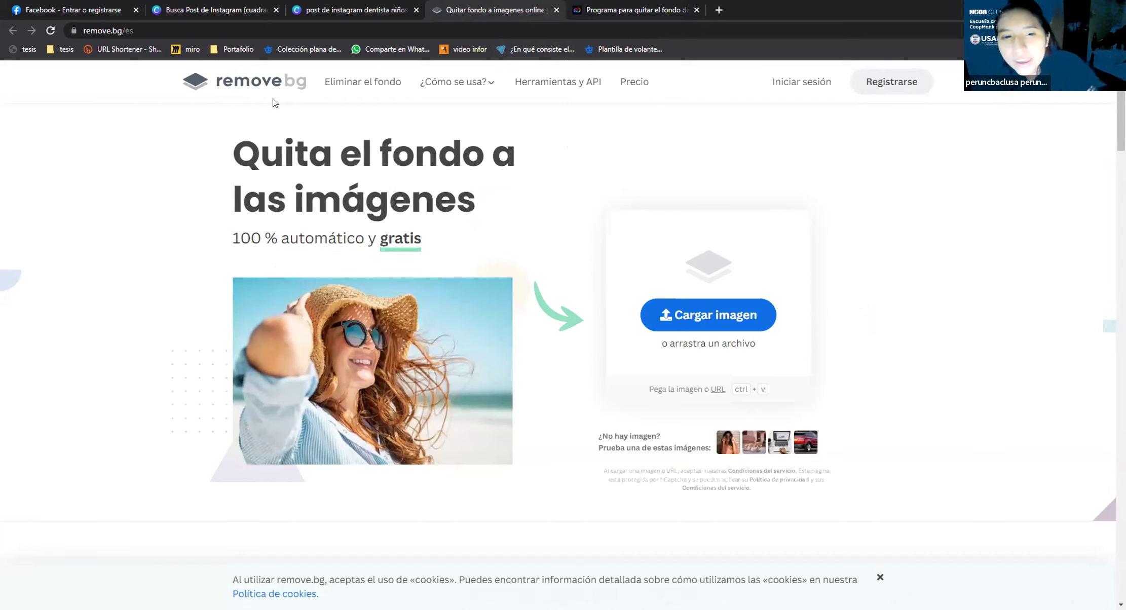
# Upload Logo (2) from the PREMARATON folder to remove.bg to remove its background
pyautogui.click(696, 310)
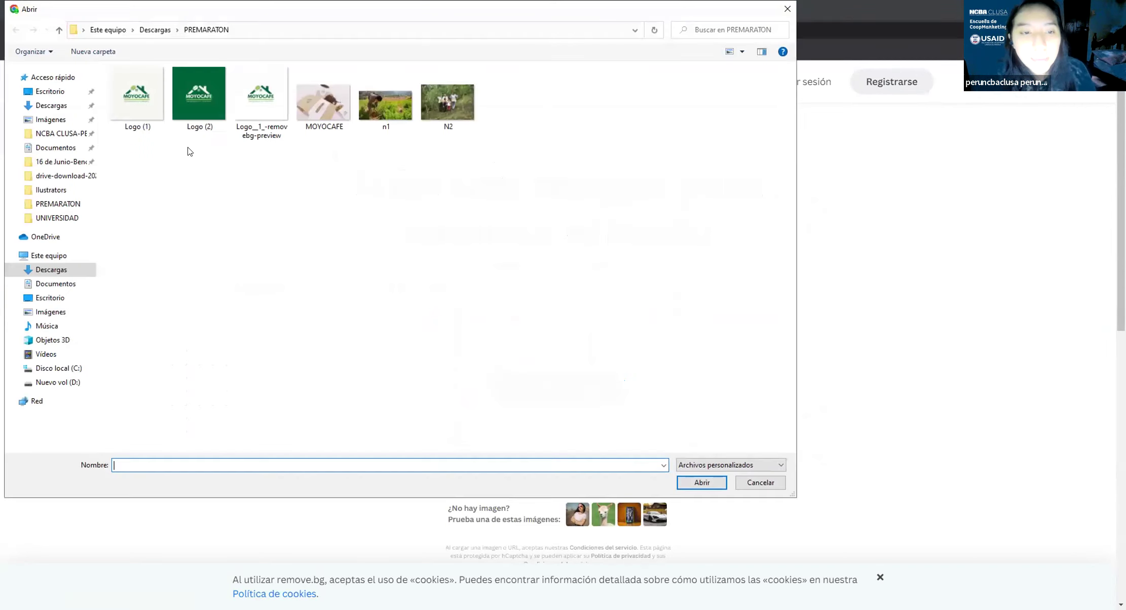
pyautogui.click(188, 114)
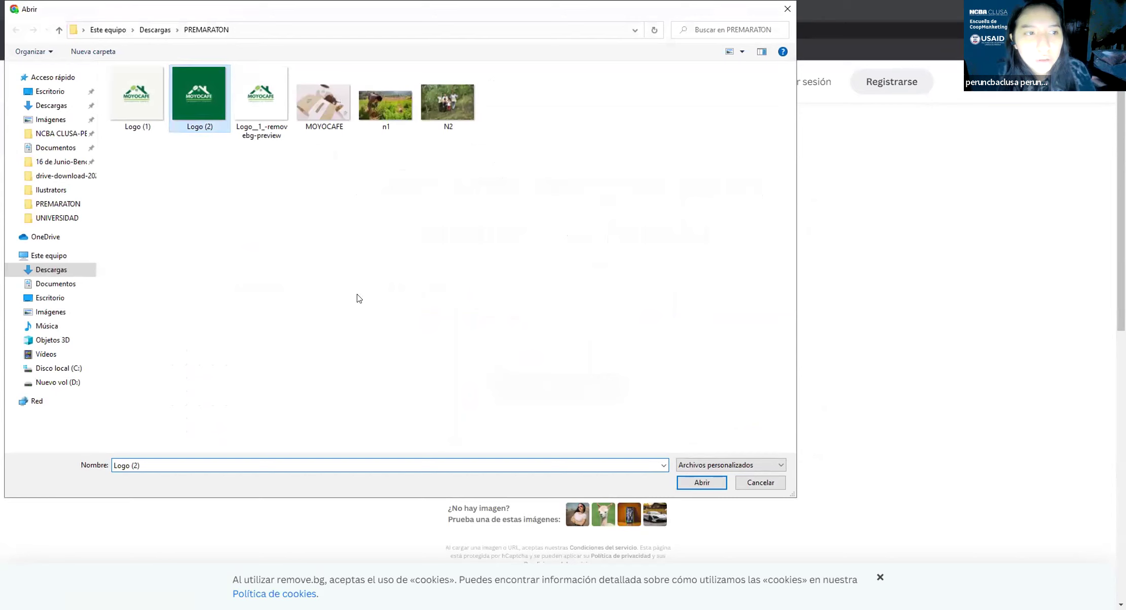
pyautogui.click(688, 480)
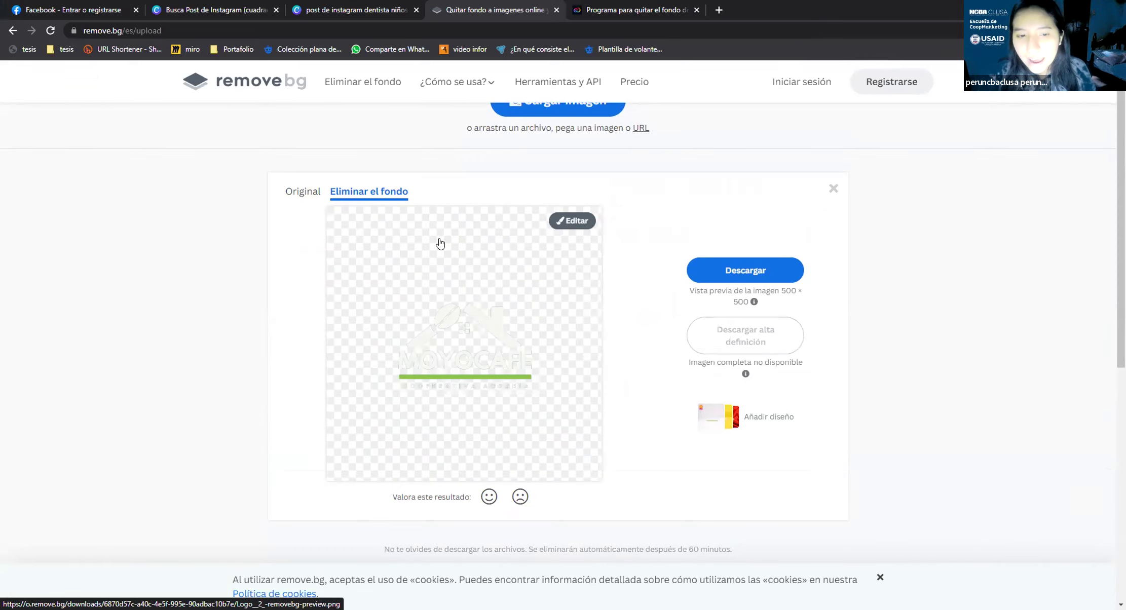
pyautogui.scroll(-1, 499, 253)
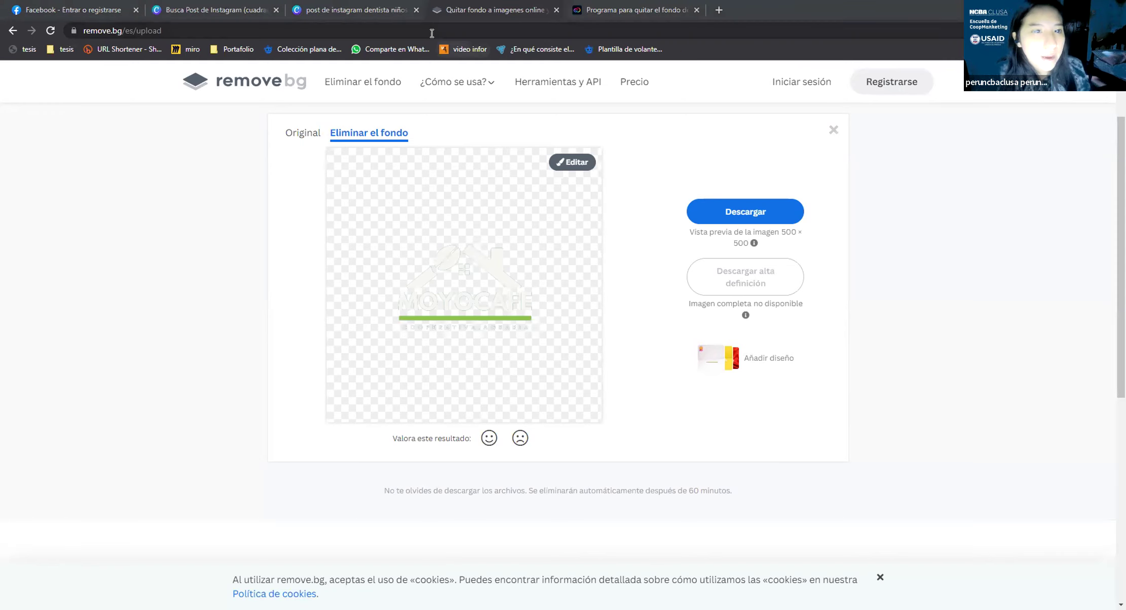
# Close the Adobe Express page and show the original version of Logo (2) in remove.bg
pyautogui.hotkey('ctrl', 'l')
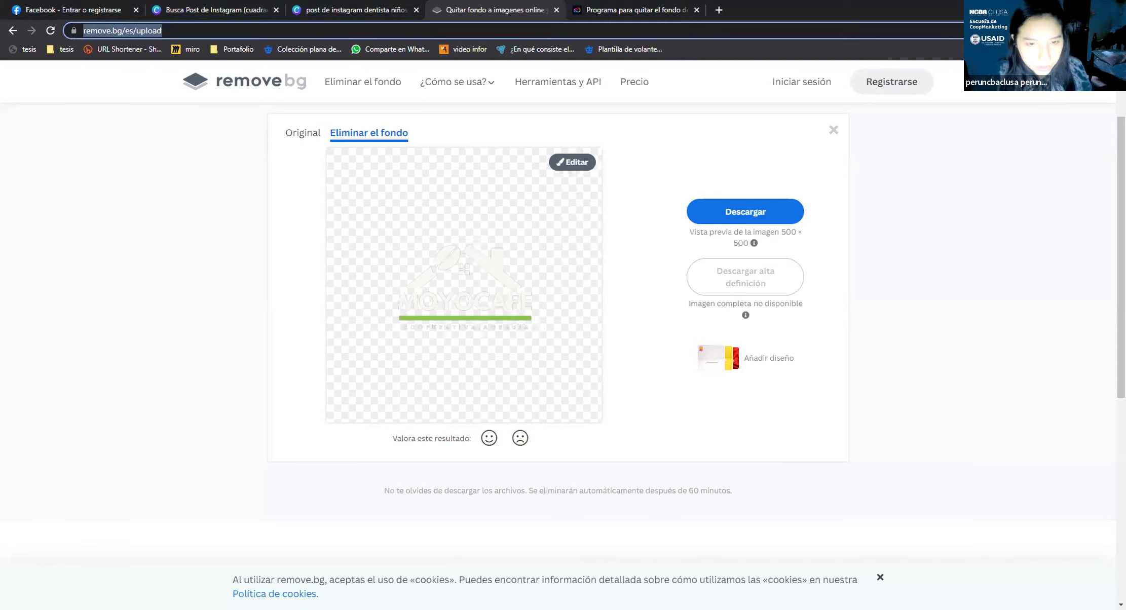
pyautogui.click(654, 8)
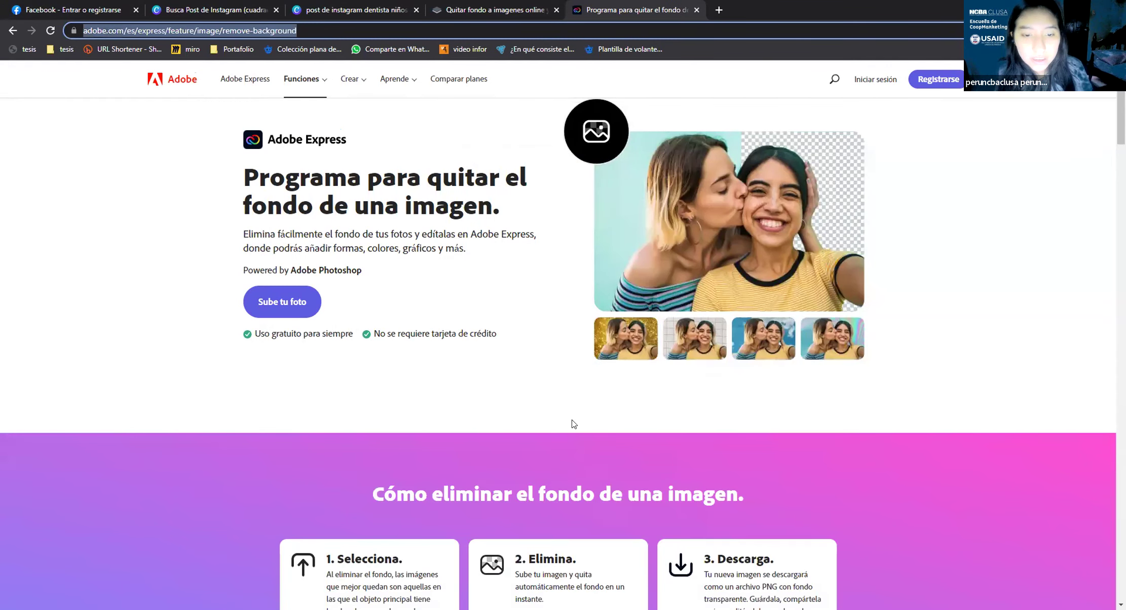
pyautogui.click(702, 8)
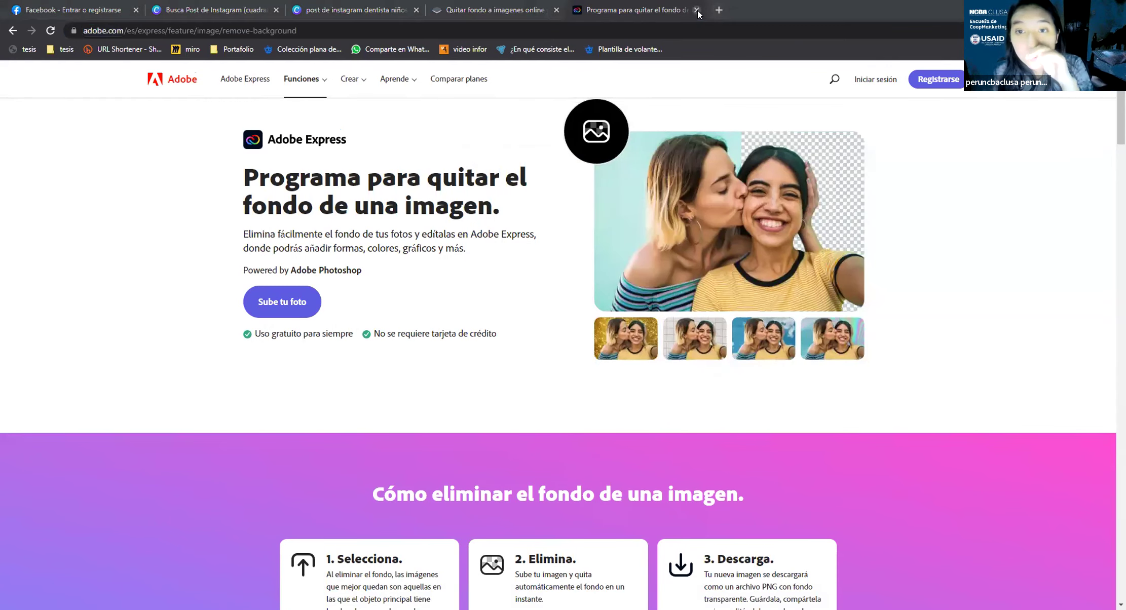
pyautogui.click(697, 10)
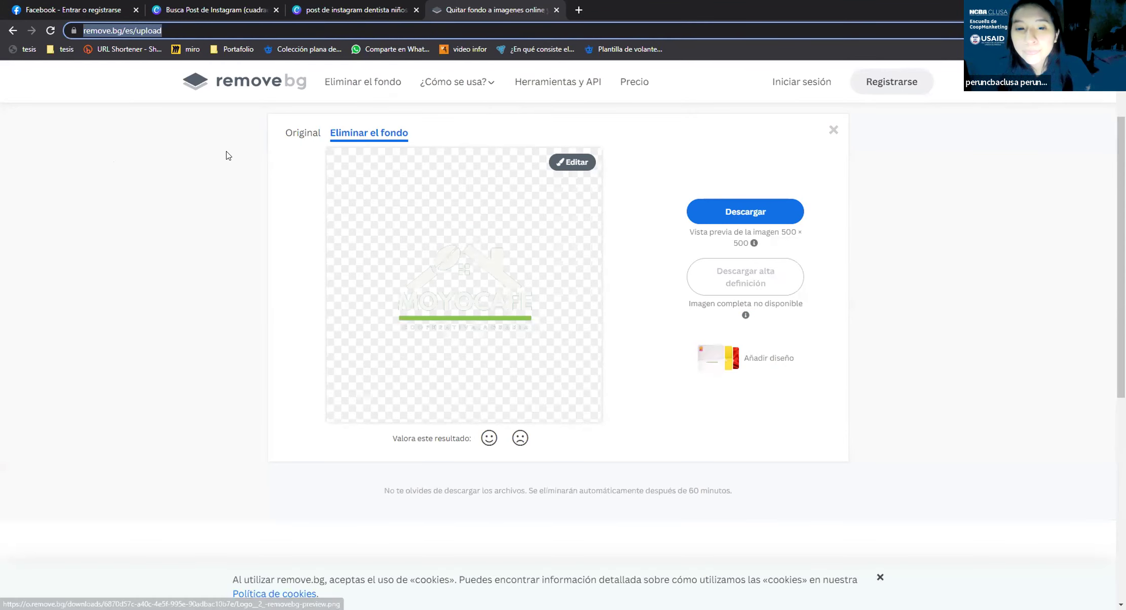
pyautogui.click(289, 141)
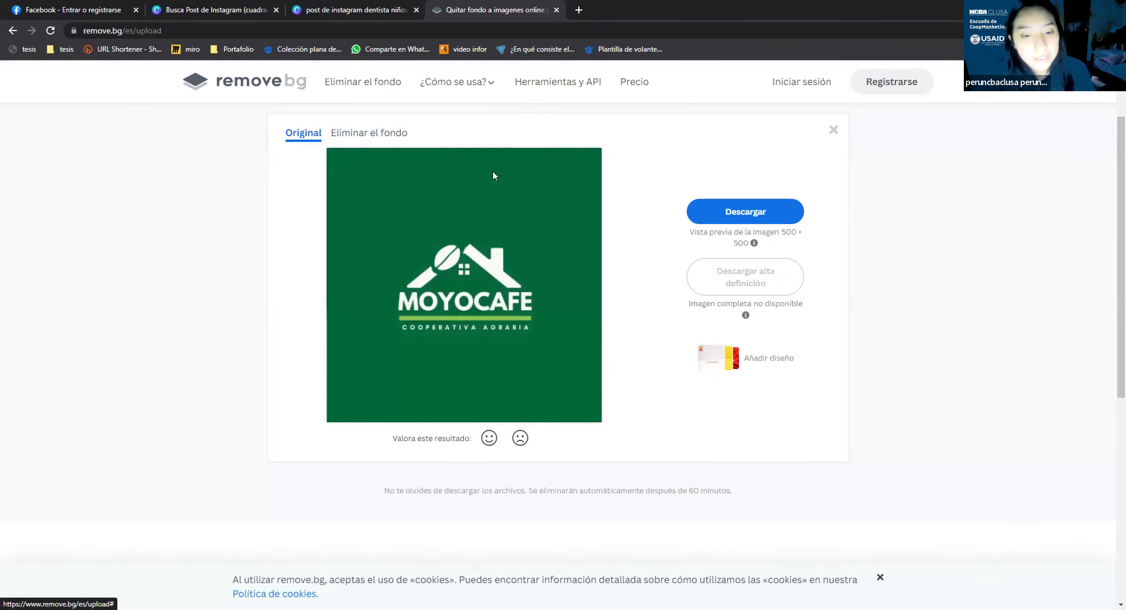
# Upload Logo (1) from the PREMARATON folder to remove.bg to remove its background
pyautogui.scroll(2, 653, 282)
pyautogui.click(592, 135)
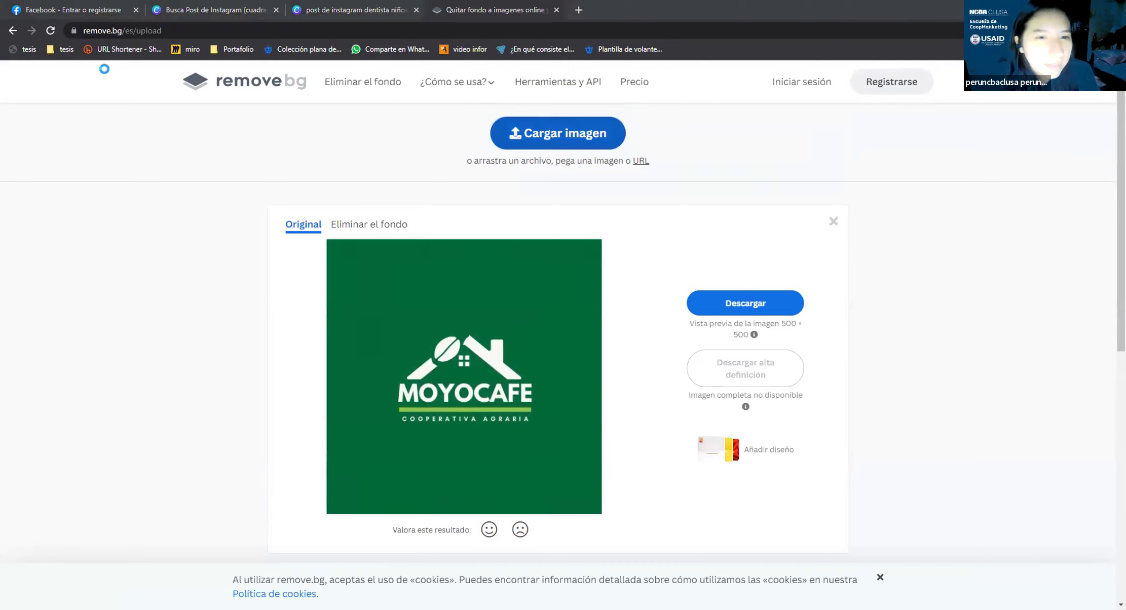
pyautogui.click(134, 102)
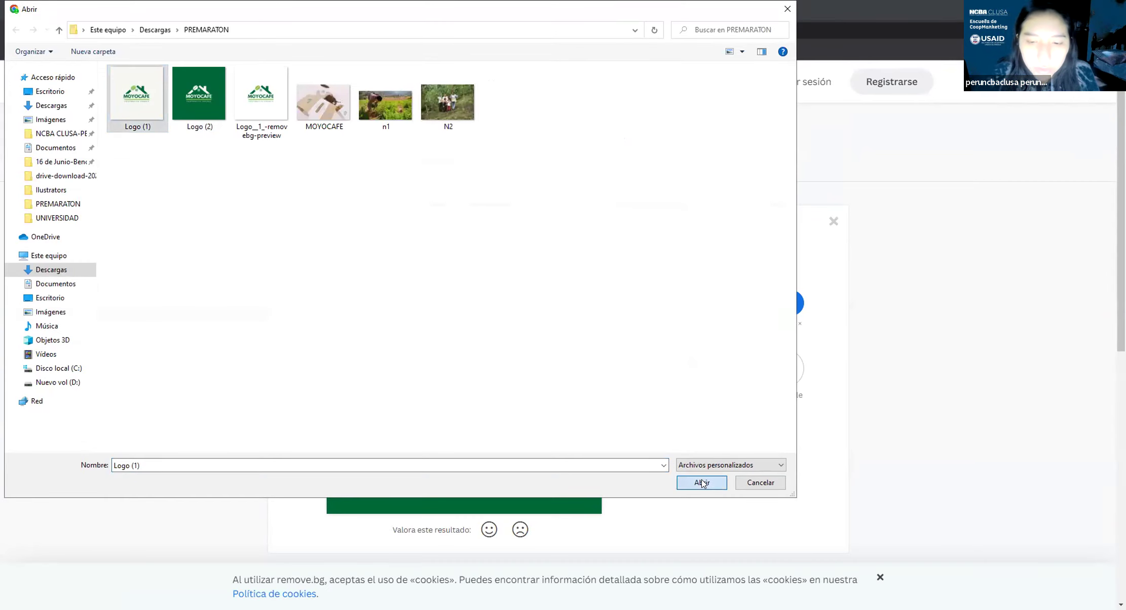
pyautogui.click(550, 465)
pyautogui.press('Return')
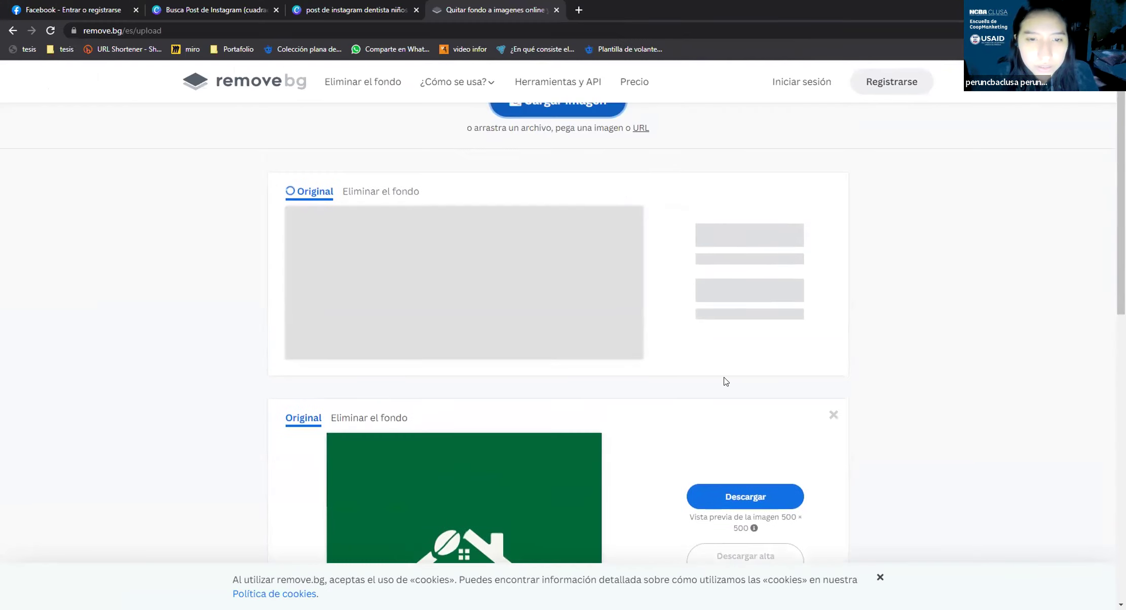
# Show the background-free version of Logo (2) and download the transparent versions of both logos
pyautogui.scroll(-5, 729, 379)
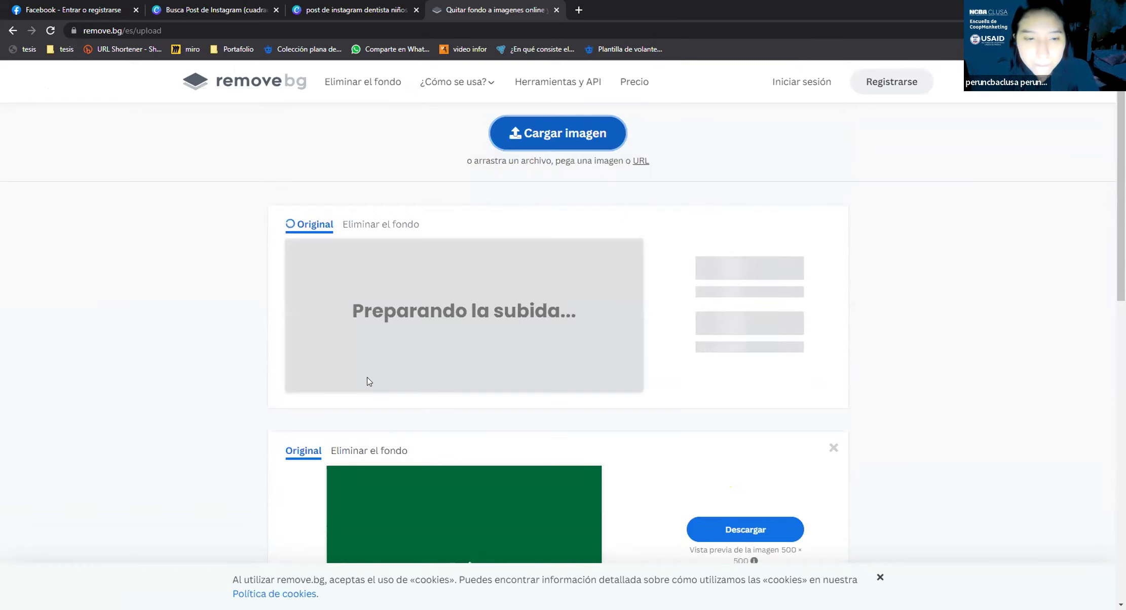
pyautogui.click(380, 448)
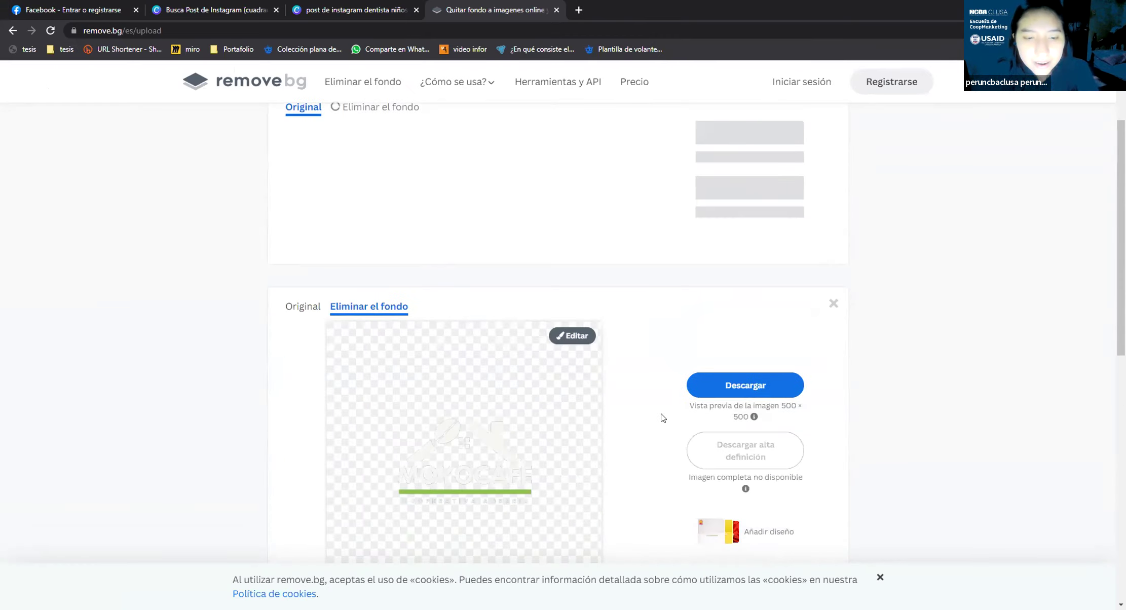
pyautogui.scroll(-6, 607, 424)
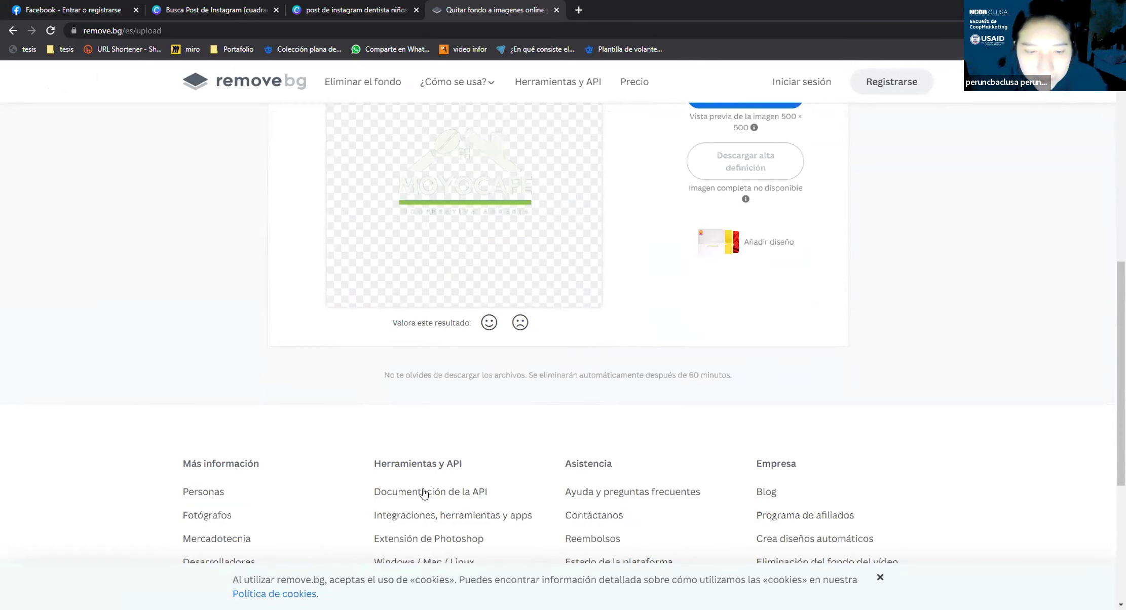
pyautogui.scroll(3, 530, 359)
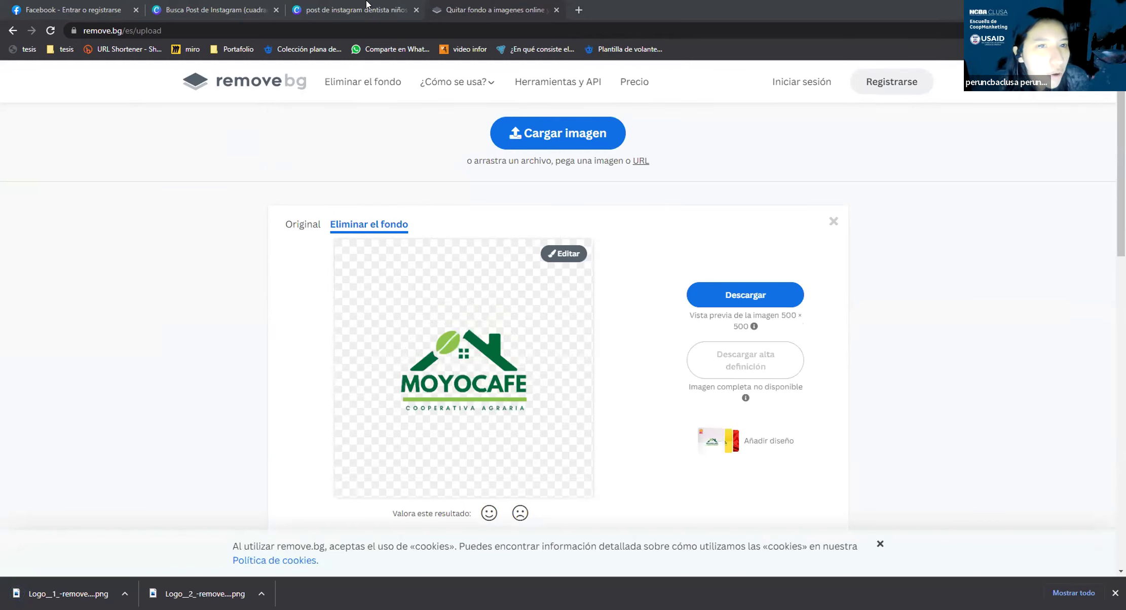
# Return to the Instagram post design and upload both transparent logo images from the Descargas folder
pyautogui.click(325, 4)
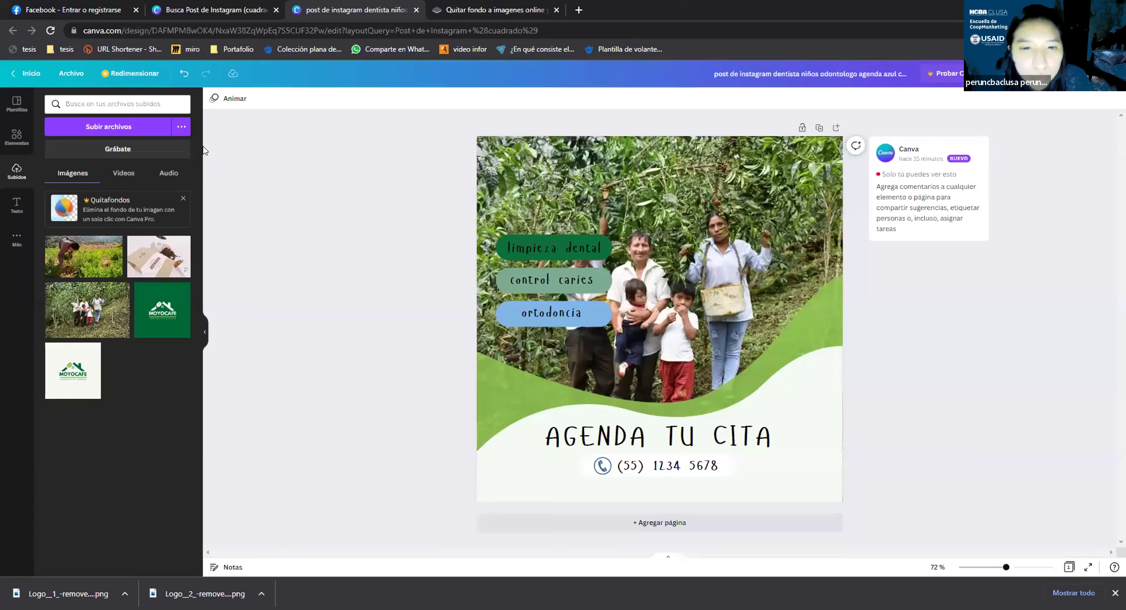
pyautogui.click(130, 131)
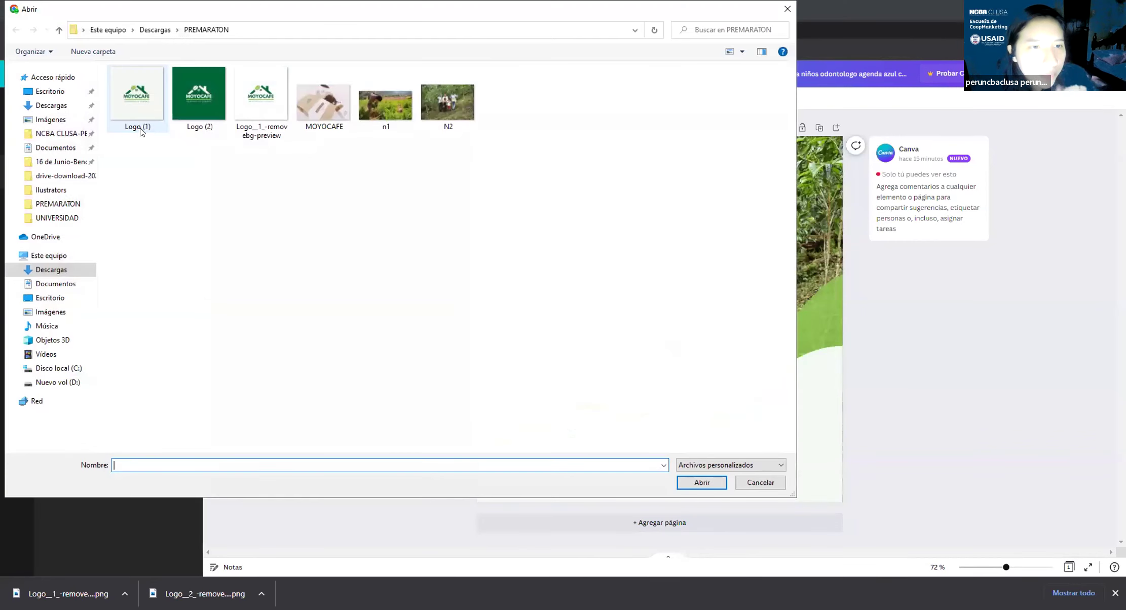
pyautogui.click(51, 105)
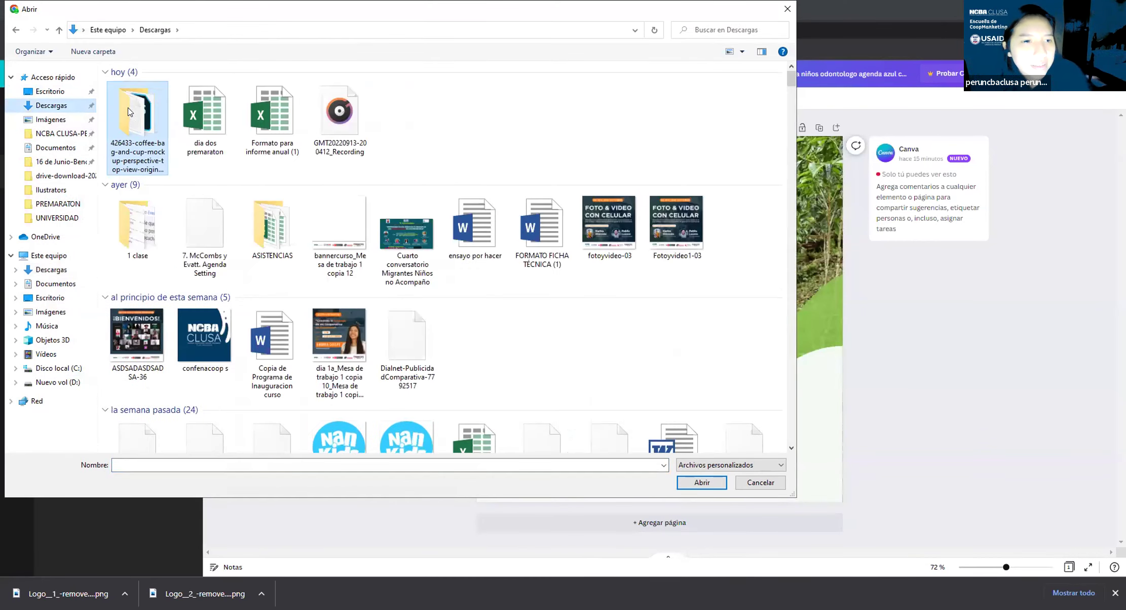
pyautogui.click(145, 144)
pyautogui.keyDown('ctrl'); pyautogui.click(205, 121); pyautogui.keyUp('ctrl')
pyautogui.click(710, 483)
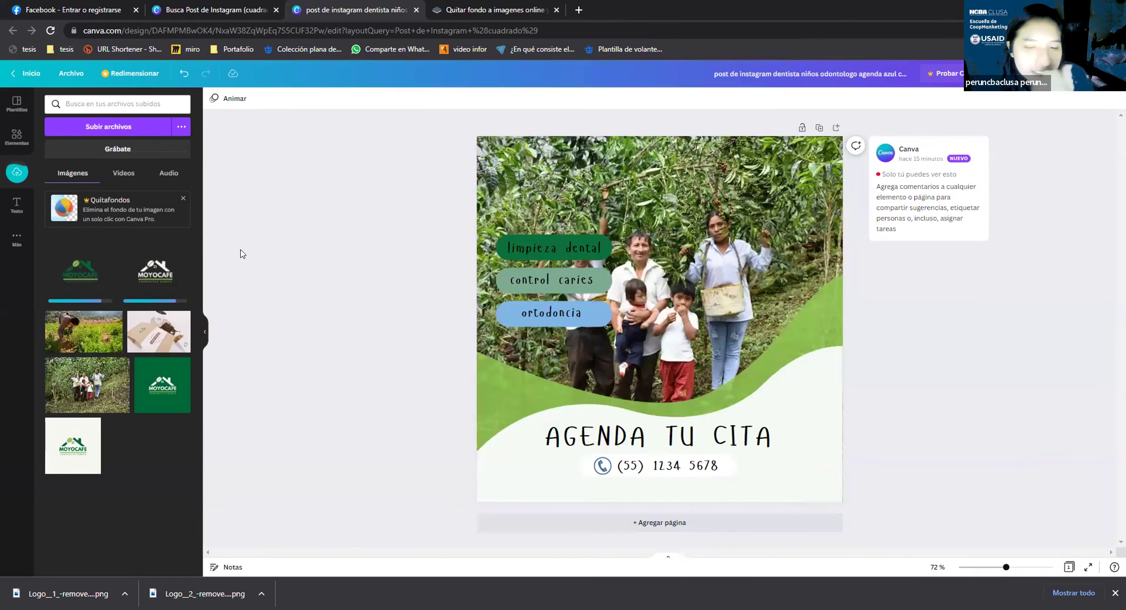
# Add the green-background MOYOCAFE logo to the post and shrink it into the lower-left corner
pyautogui.click(163, 385)
pyautogui.moveTo(687, 313); pyautogui.dragTo(603, 385)
pyautogui.moveTo(681, 288); pyautogui.dragTo(568, 401)
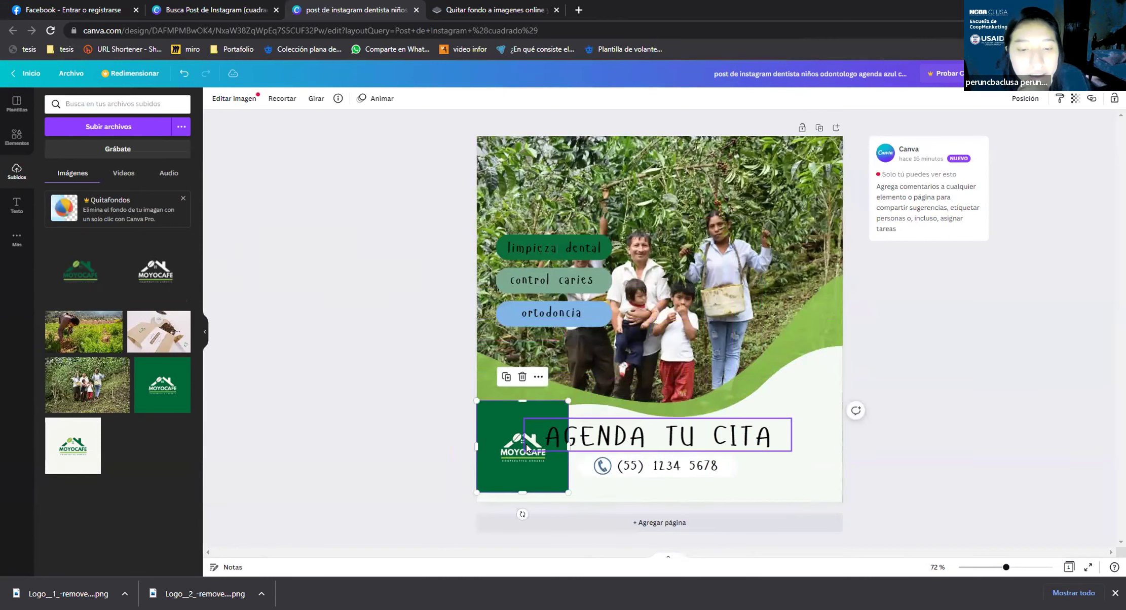
# Delete the "AGENDA TU CITA" heading and the phone number line, and shift the green-background logo toward the post's centre
pyautogui.click(624, 439)
pyautogui.press('Delete')
pyautogui.click(624, 465)
pyautogui.press('Delete')
pyautogui.press('Delete')
pyautogui.click(523, 465)
pyautogui.click(613, 467)
pyautogui.press('Delete')
pyautogui.moveTo(521, 457); pyautogui.dragTo(578, 456)
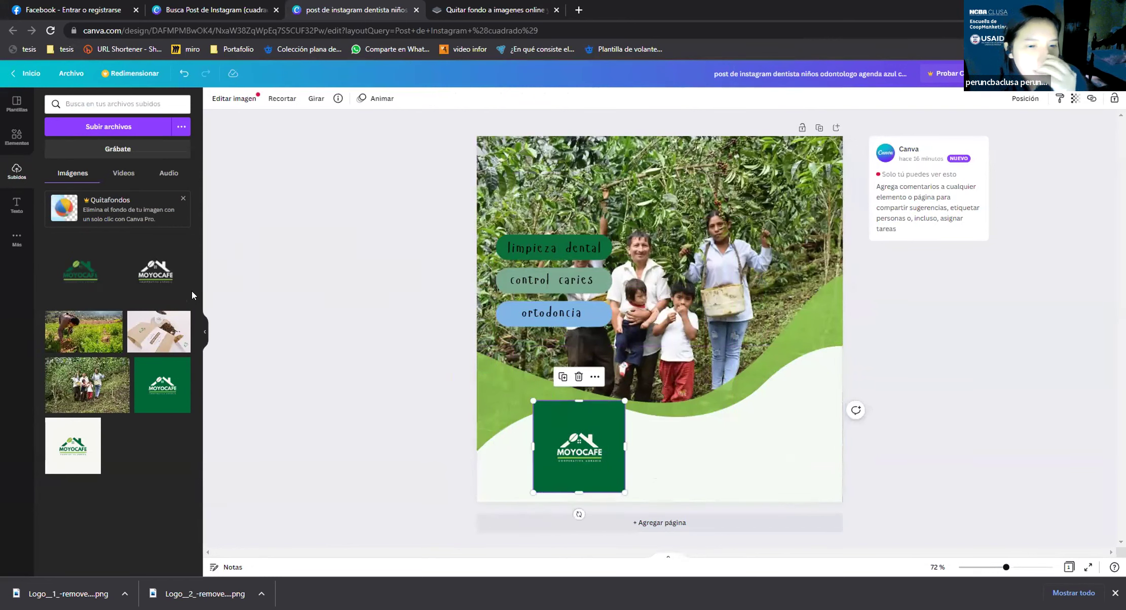
# Try the white transparent logo, cropped and reduced to about 411 × 190, on the green wave's right end
pyautogui.click(81, 272)
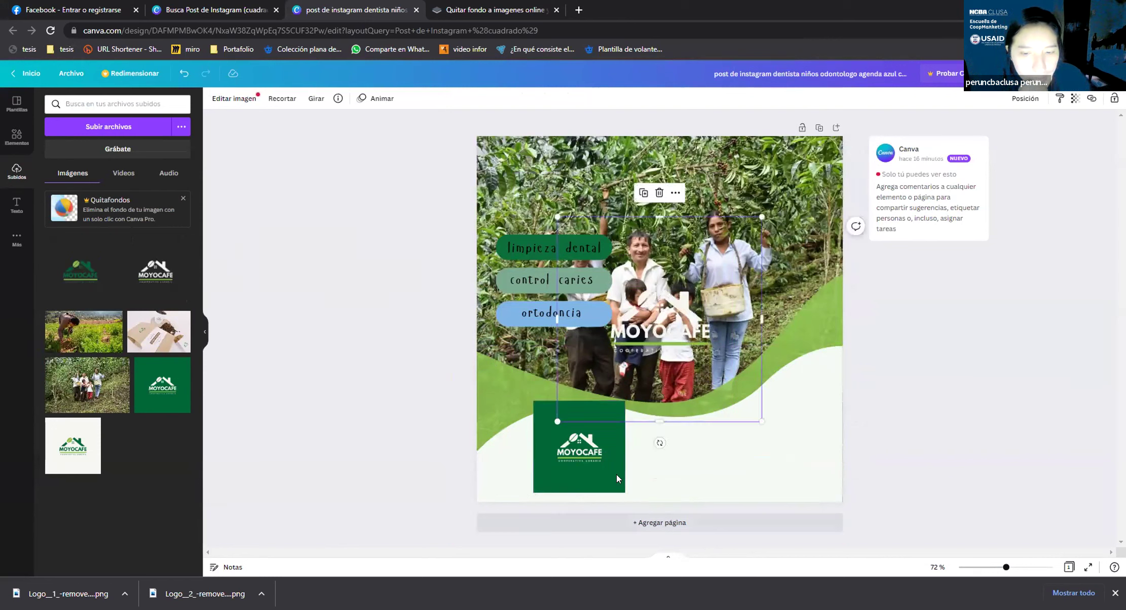
pyautogui.moveTo(730, 217); pyautogui.dragTo(733, 270)
pyautogui.moveTo(658, 421); pyautogui.dragTo(825, 359)
pyautogui.moveTo(708, 263); pyautogui.dragTo(775, 298)
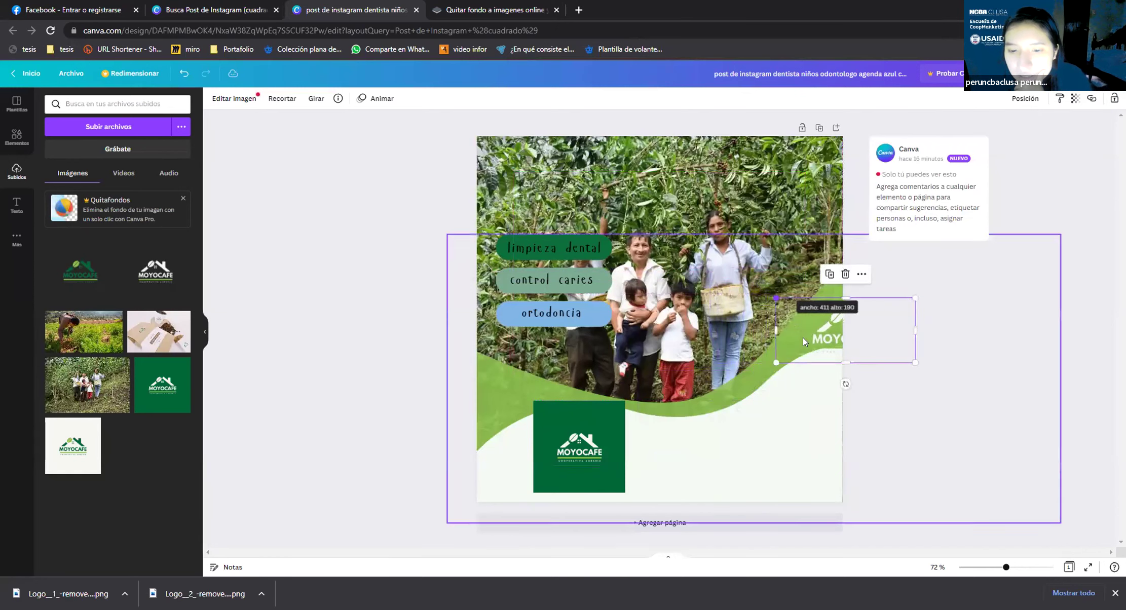
pyautogui.moveTo(817, 331); pyautogui.dragTo(771, 312)
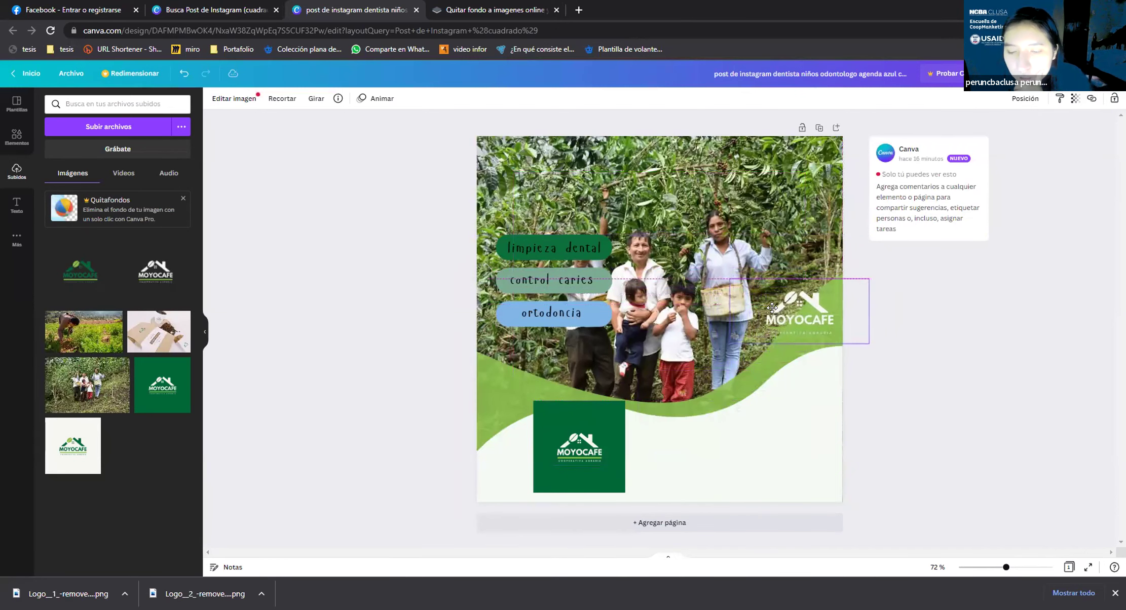
# Add the green transparent logo, crop its empty margins, and place it at reduced size beside the green-background logo
pyautogui.click(76, 284)
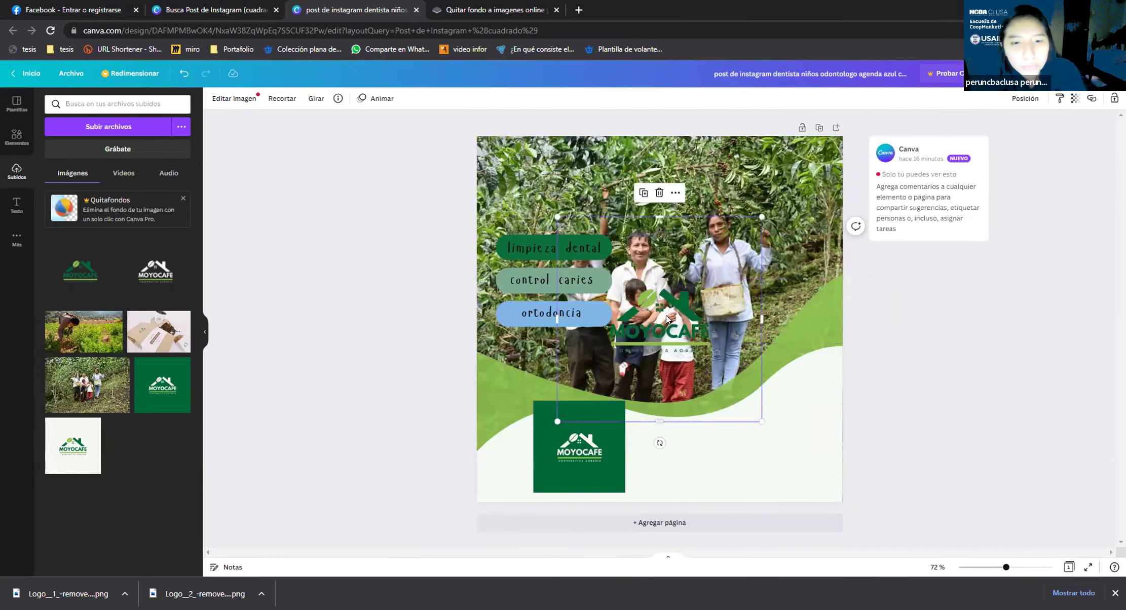
pyautogui.moveTo(665, 253); pyautogui.dragTo(659, 284)
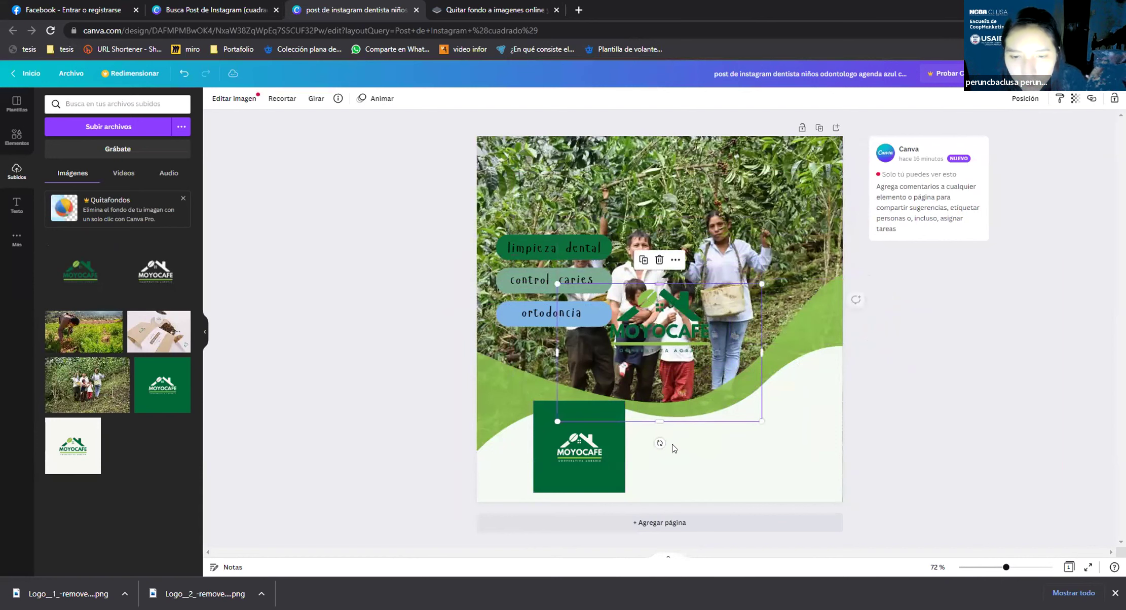
pyautogui.moveTo(658, 422); pyautogui.dragTo(659, 364)
pyautogui.moveTo(607, 326); pyautogui.dragTo(605, 324)
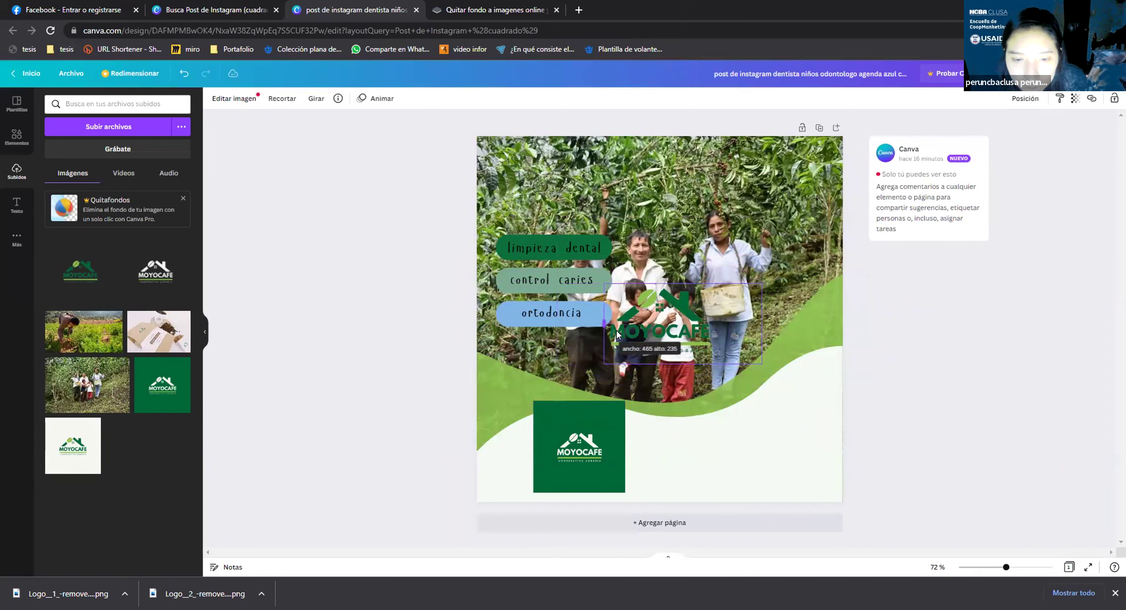
pyautogui.moveTo(762, 324); pyautogui.dragTo(690, 467)
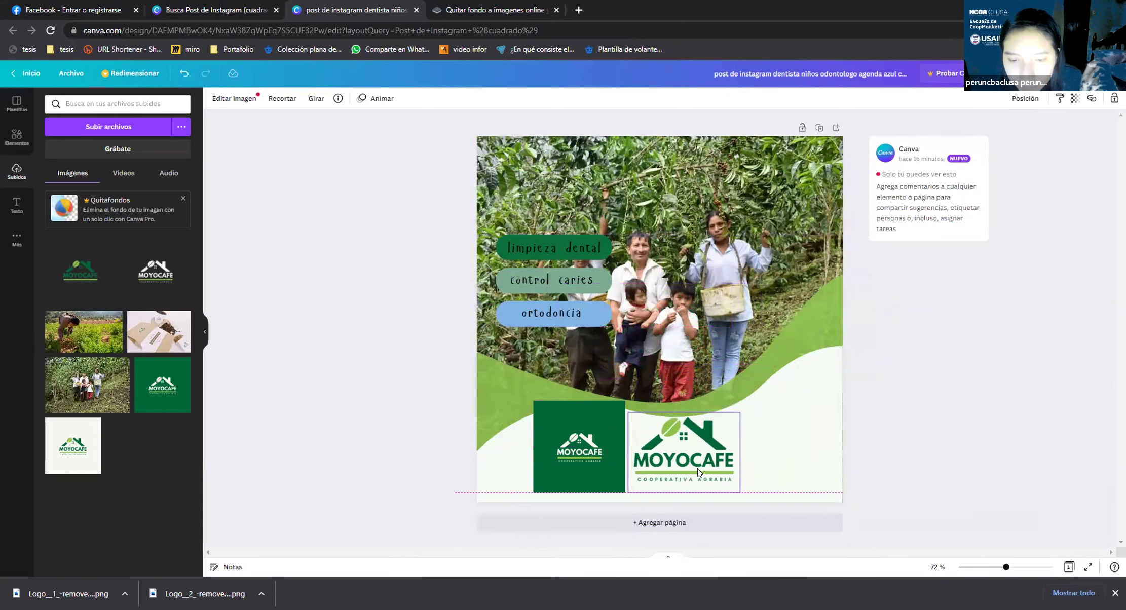
pyautogui.moveTo(743, 413); pyautogui.dragTo(685, 419)
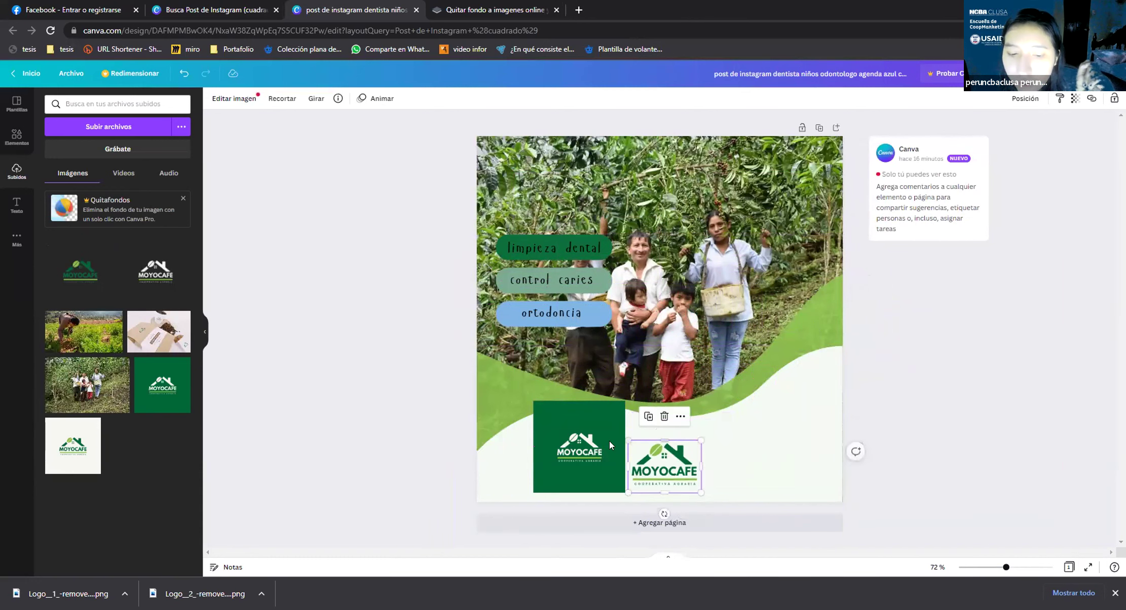
# Shrink the green-background logo to about 239 × 239 and compare it with the transparent result in remove.bg
pyautogui.click(611, 438)
pyautogui.moveTo(621, 397)
pyautogui.mouseDown()
pyautogui.moveTo(603, 426)
pyautogui.moveTo(537, 421)
pyautogui.moveTo(600, 419)
pyautogui.moveTo(722, 299)
pyautogui.moveTo(597, 430)
pyautogui.moveTo(613, 409)
pyautogui.mouseUp()
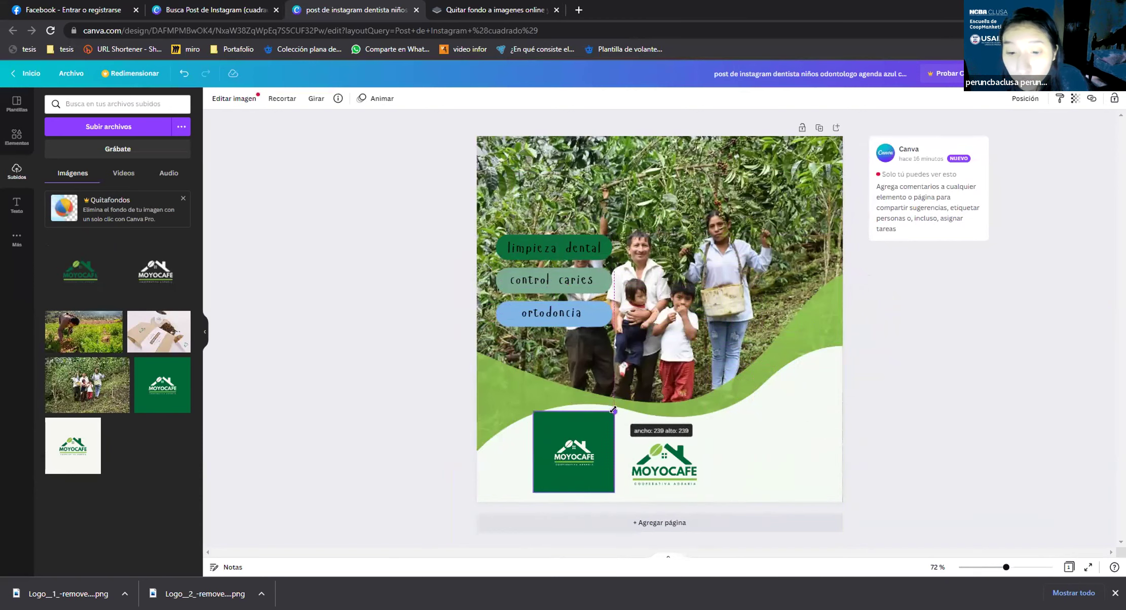
pyautogui.click(494, 10)
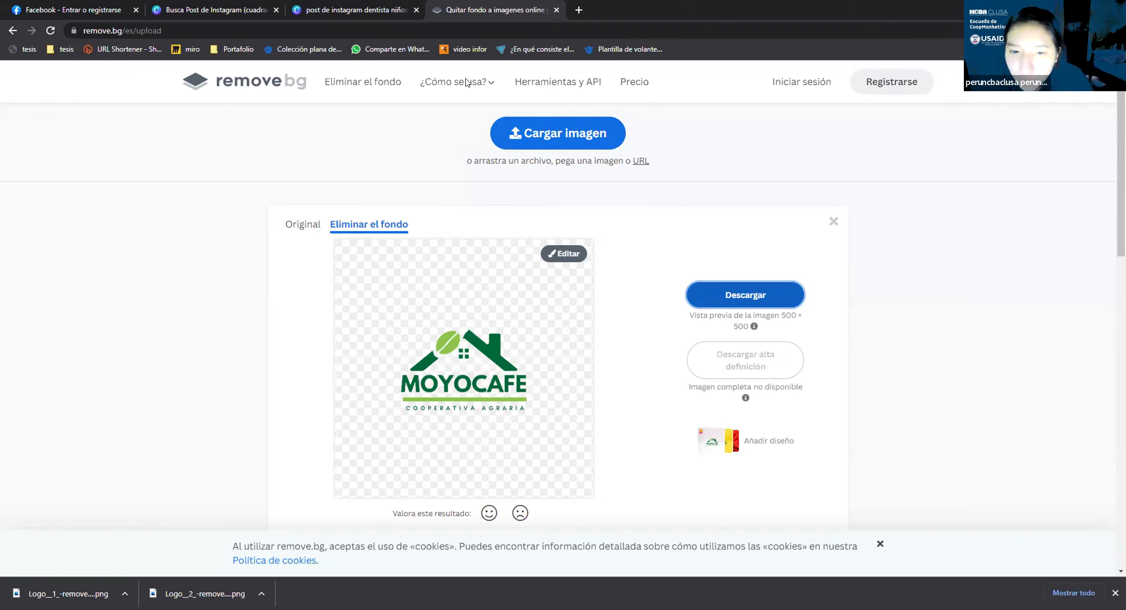
pyautogui.click(351, 6)
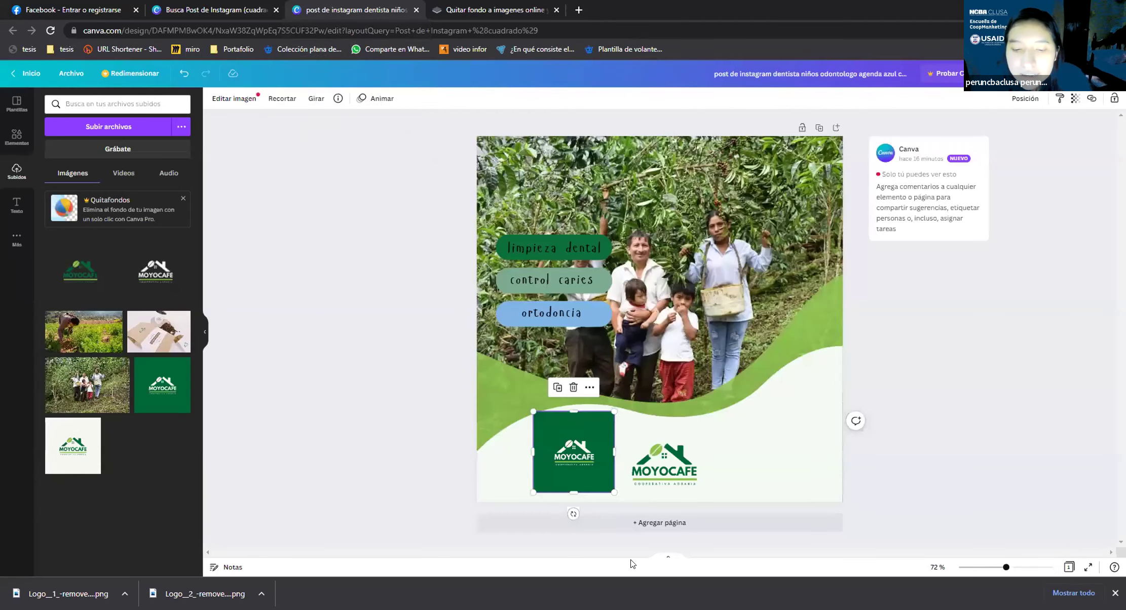
pyautogui.click(888, 252)
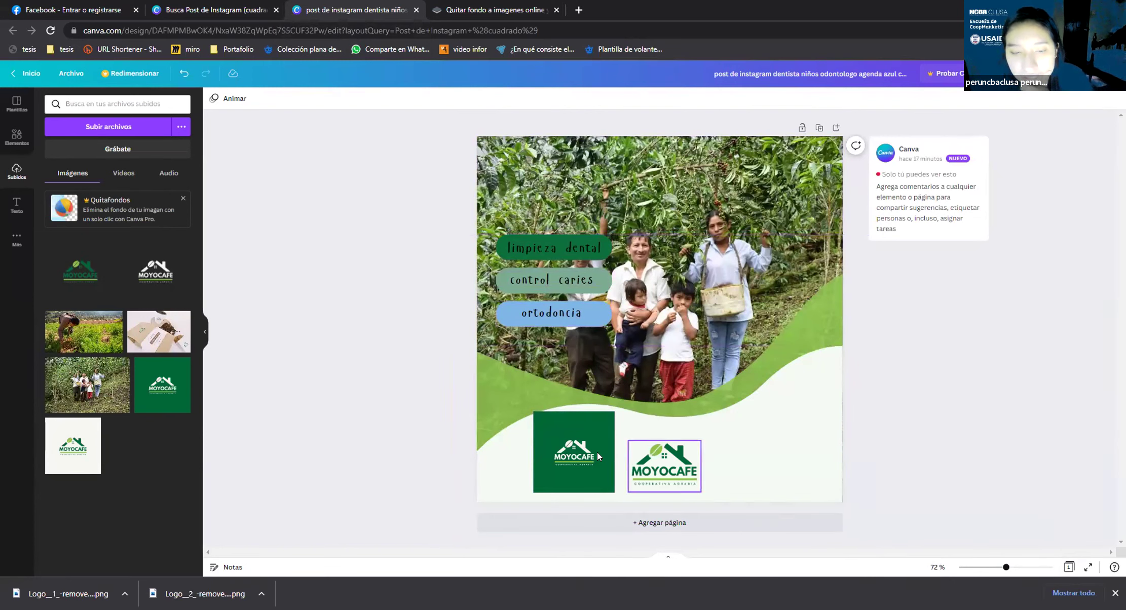
# Delete the green-background logo and reposition the remaining transparent logo on the white wave
pyautogui.click(573, 448)
pyautogui.press('Delete')
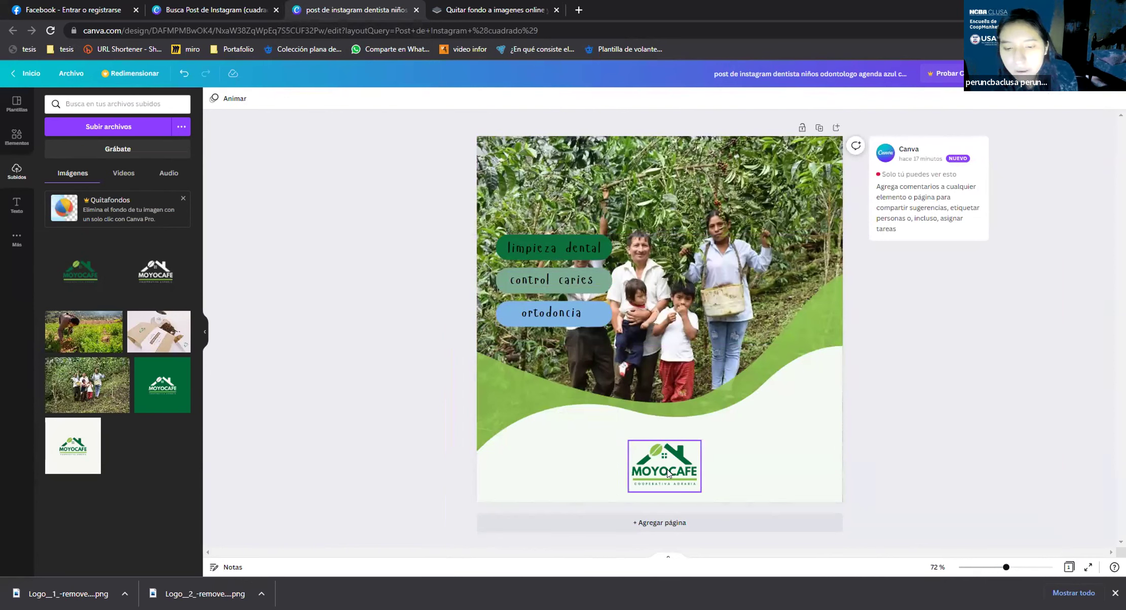
pyautogui.moveTo(668, 473); pyautogui.dragTo(631, 499)
pyautogui.moveTo(582, 453); pyautogui.dragTo(713, 418)
# Undo and redo the latest edits, and shrink the transparent logo in the post's lower-left area
pyautogui.hotkey('ctrl', 'z')
pyautogui.hotkey('ctrl', 'z')
pyautogui.hotkey('ctrl', 'z')
pyautogui.hotkey('ctrl', 'z')
pyautogui.hotkey('ctrl', 'z')
pyautogui.hotkey('ctrl', 'y')
pyautogui.hotkey('ctrl', 'y')
pyautogui.hotkey('ctrl', 'y')
pyautogui.hotkey('ctrl', 'y')
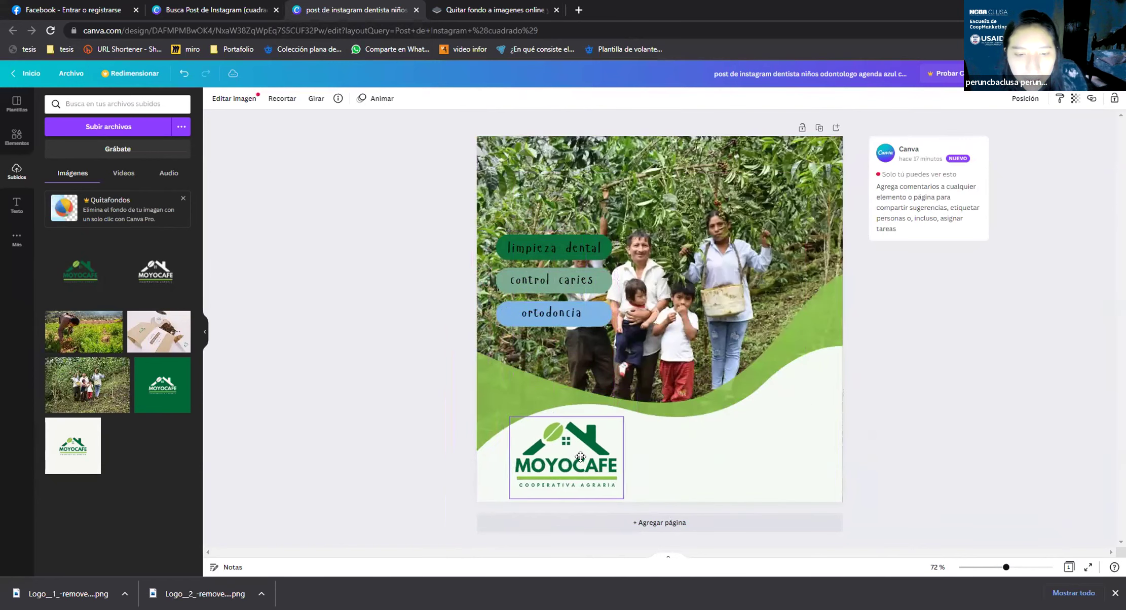
pyautogui.moveTo(624, 417); pyautogui.dragTo(575, 439)
# Select the green and white wave shapes together and nudge them slightly
pyautogui.click(807, 322)
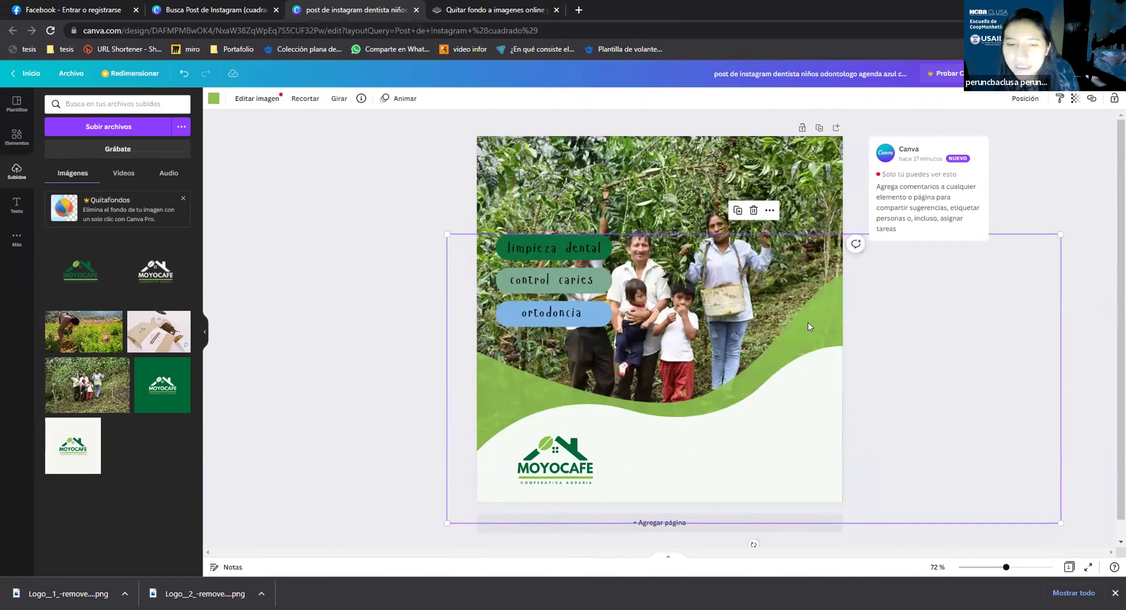
pyautogui.keyDown('shift'); pyautogui.click(799, 413); pyautogui.keyUp('shift')
pyautogui.moveTo(811, 307)
pyautogui.mouseDown()
pyautogui.moveTo(807, 328)
pyautogui.moveTo(824, 286)
pyautogui.moveTo(813, 309)
pyautogui.mouseUp()
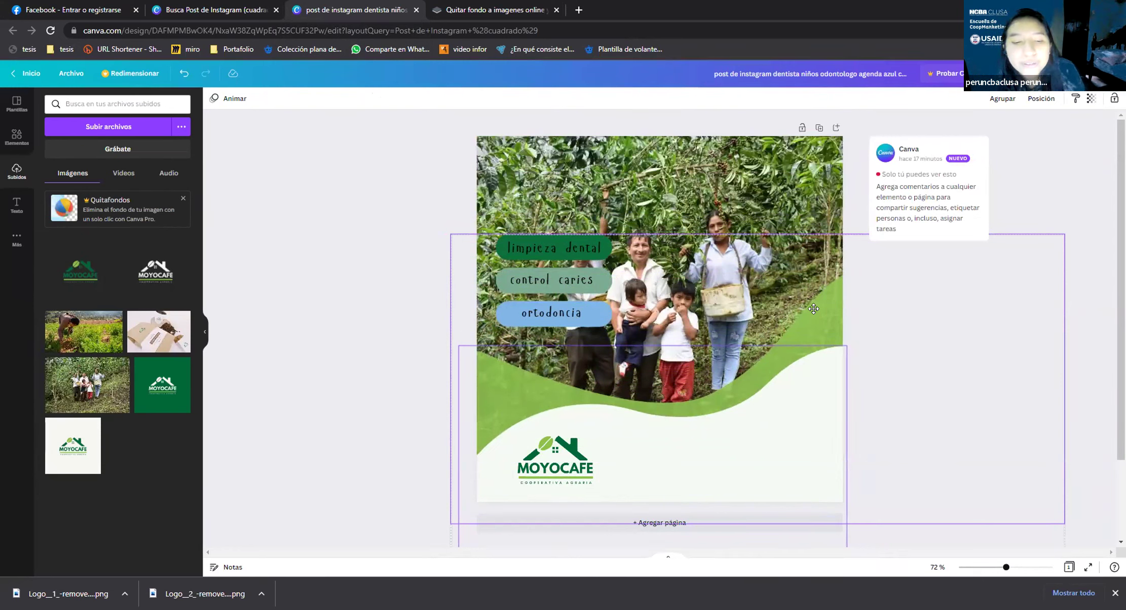
pyautogui.moveTo(813, 311); pyautogui.dragTo(813, 311)
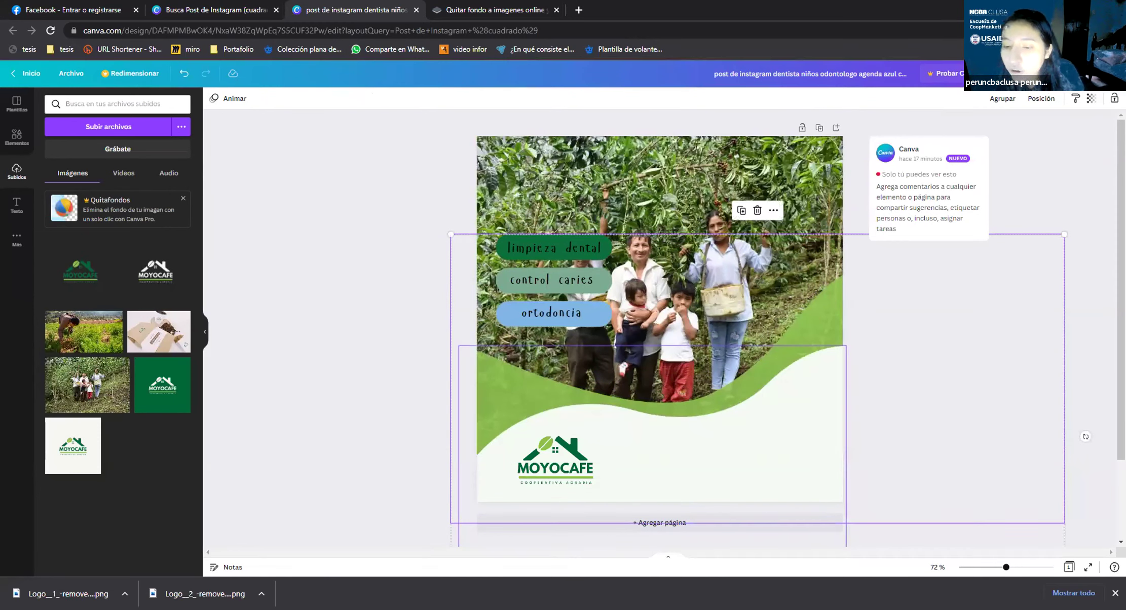
# Examine the square Instagram post templates in the search results and return to the open design
pyautogui.click(212, 8)
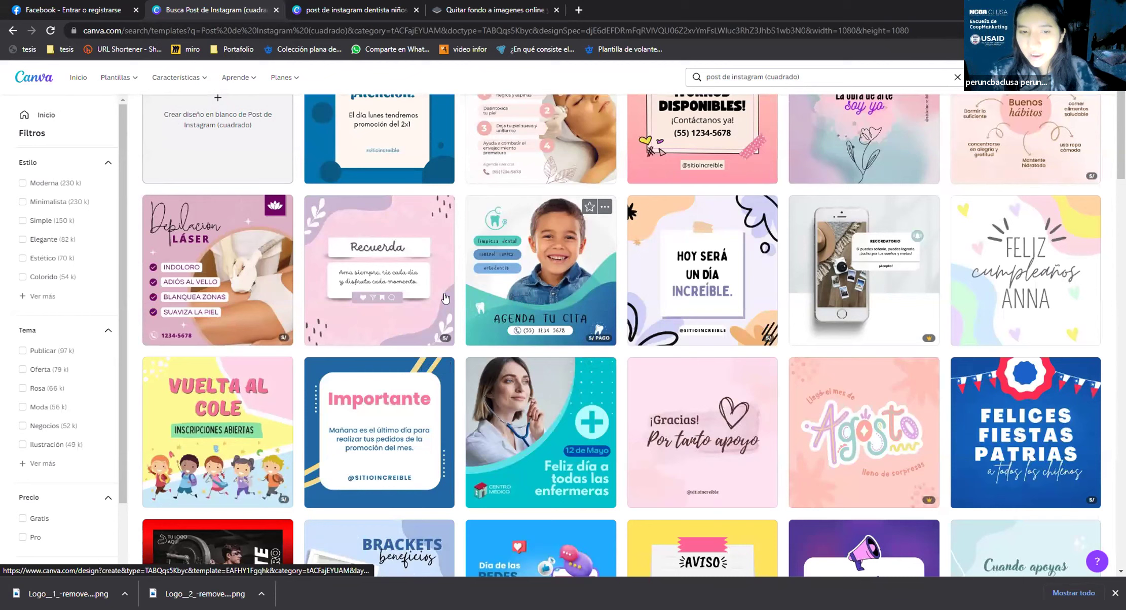
pyautogui.click(334, 4)
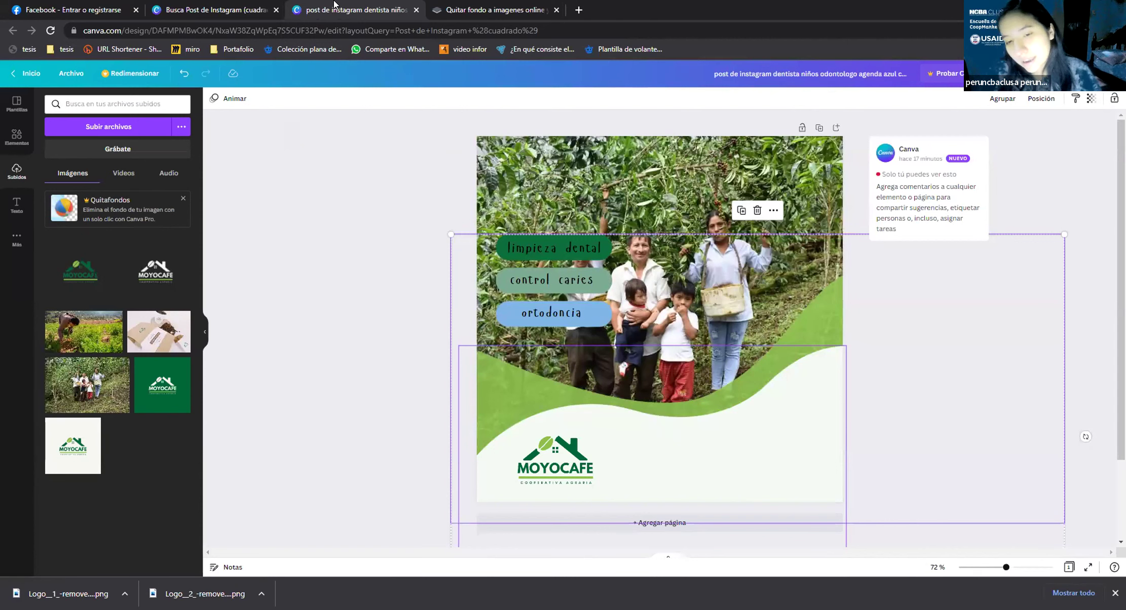
pyautogui.moveTo(386, 173); pyautogui.dragTo(774, 418)
pyautogui.click(892, 328)
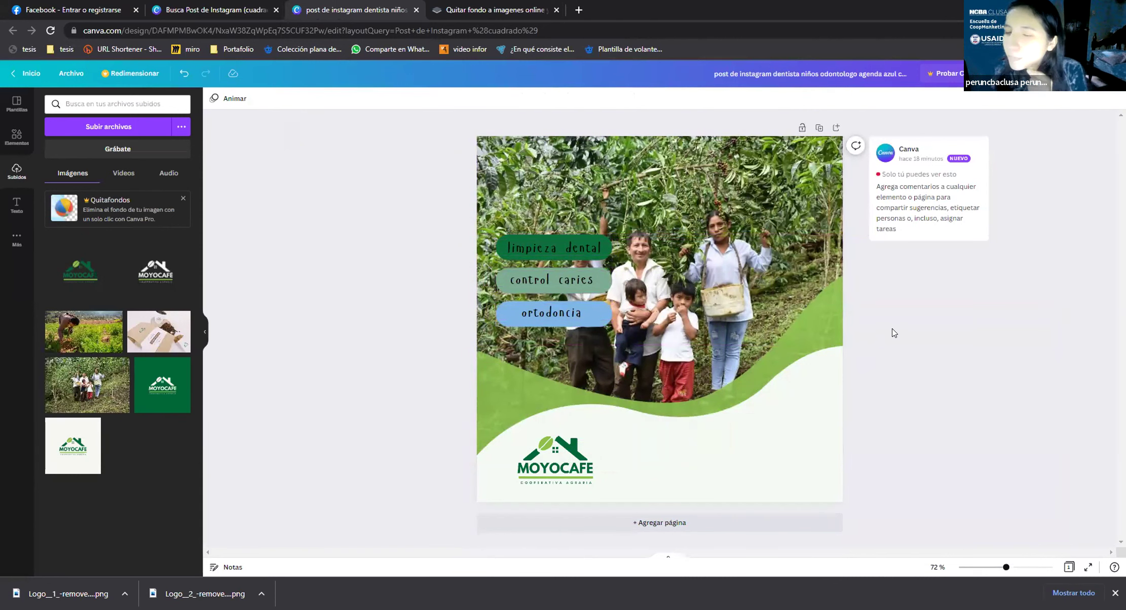
pyautogui.click(238, 6)
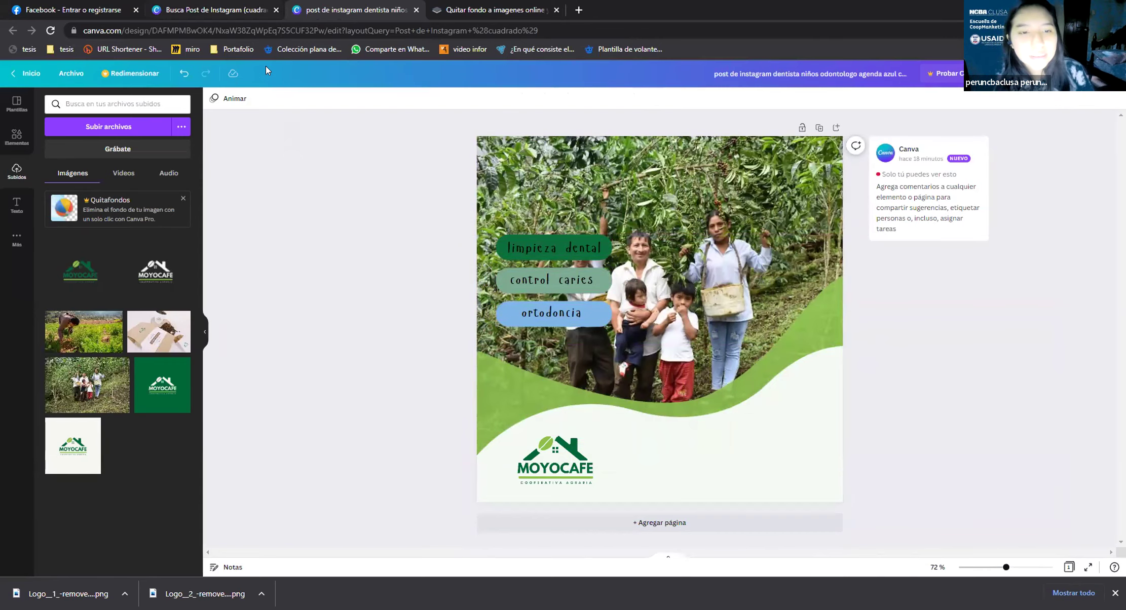
pyautogui.scroll(-5, 520, 319)
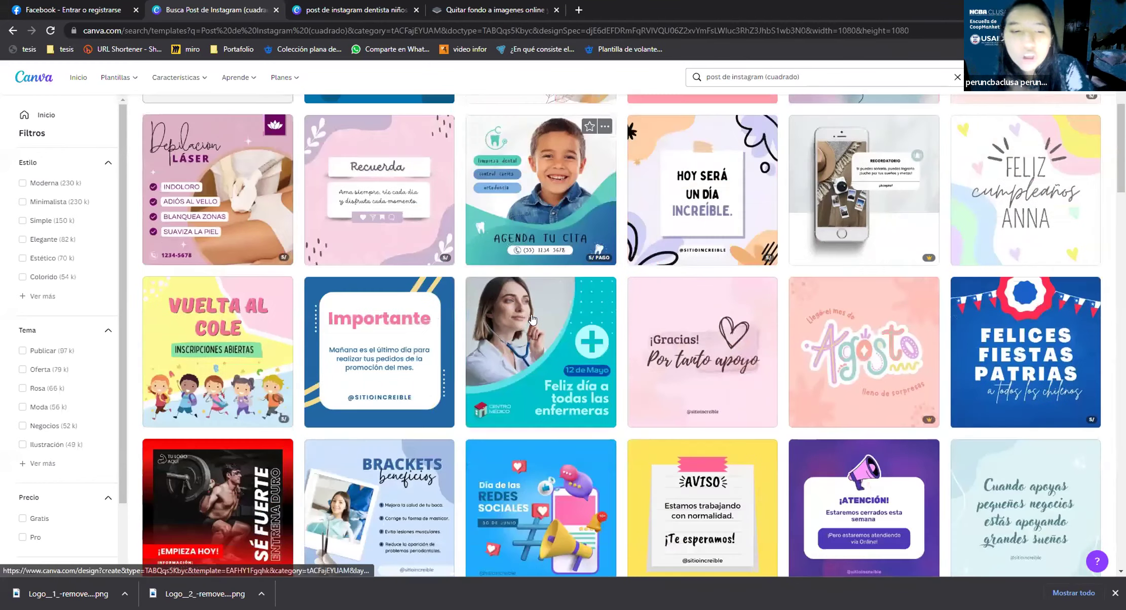
pyautogui.scroll(-1, 496, 318)
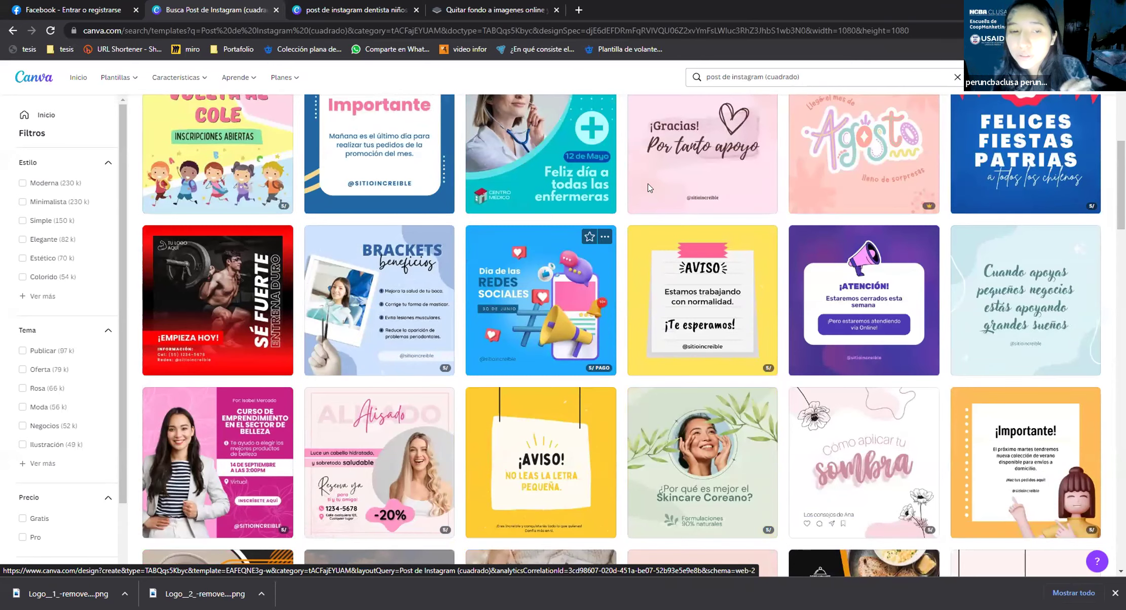
pyautogui.scroll(8, 648, 188)
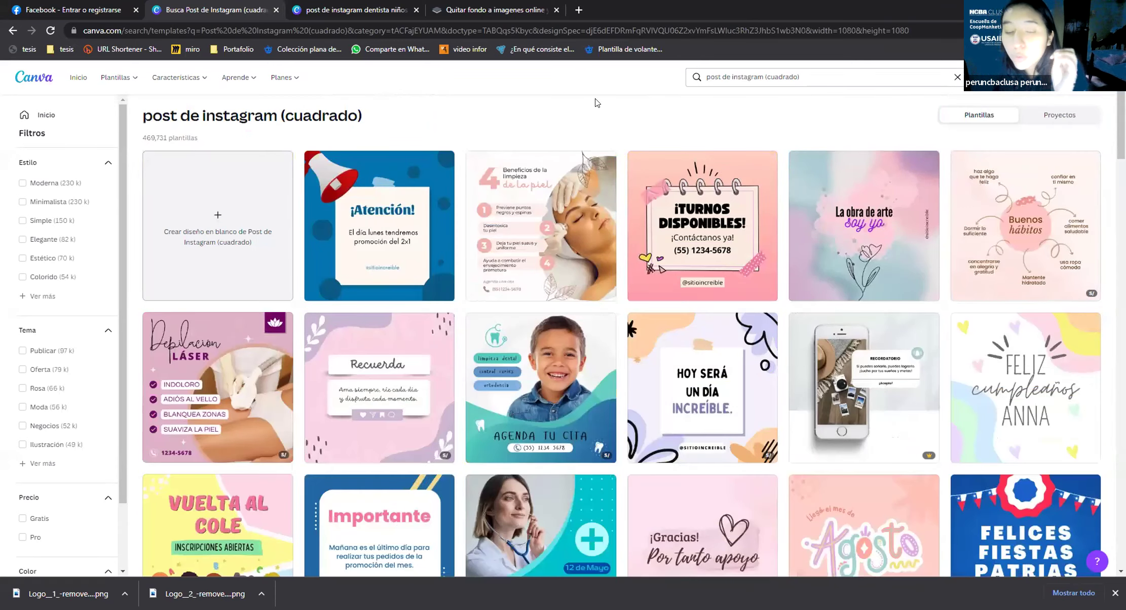
pyautogui.click(380, 9)
# Lower the green and white waves to uncover more of the photo, and move the logo to the post's lower-right corner
pyautogui.click(824, 322)
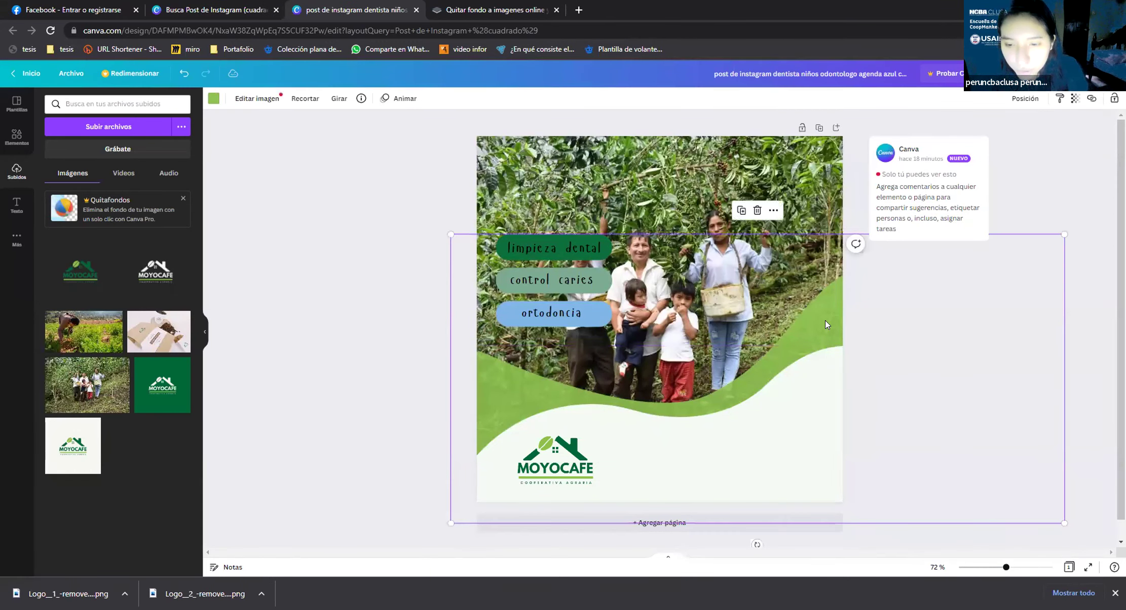
pyautogui.moveTo(813, 383); pyautogui.dragTo(811, 406)
pyautogui.moveTo(762, 440); pyautogui.dragTo(789, 427)
pyautogui.click(801, 348)
pyautogui.moveTo(814, 346); pyautogui.dragTo(819, 363)
pyautogui.click(887, 456)
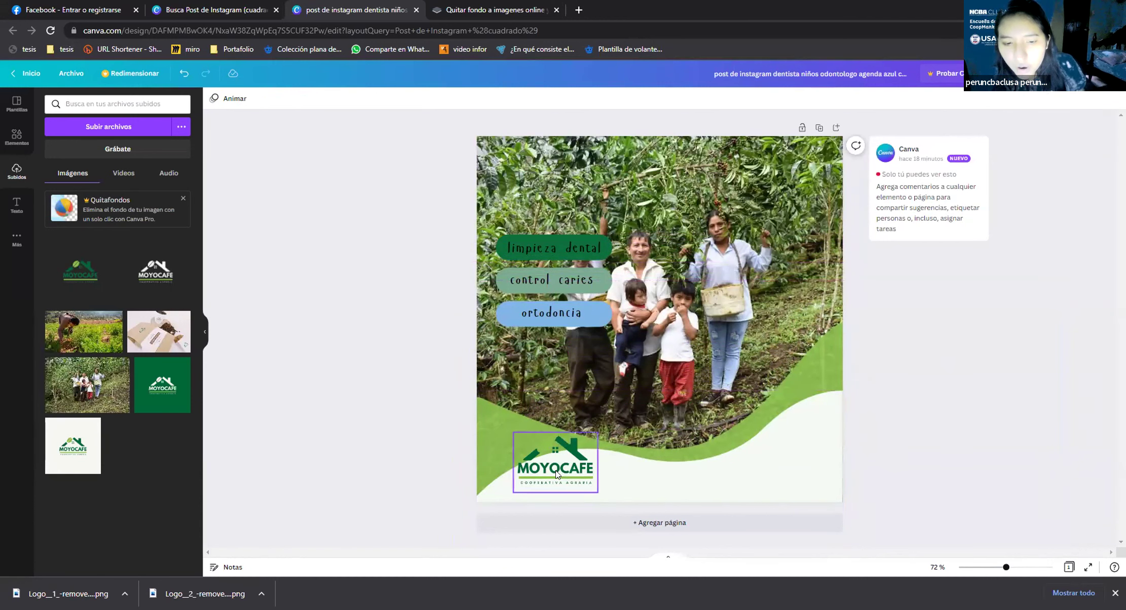
pyautogui.moveTo(555, 471); pyautogui.dragTo(786, 467)
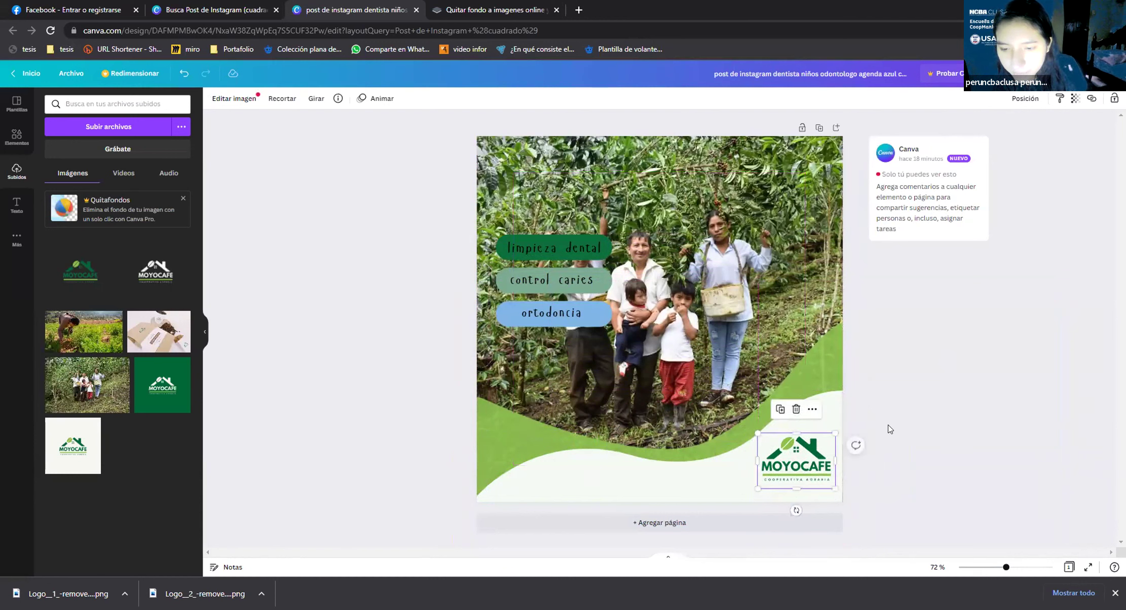